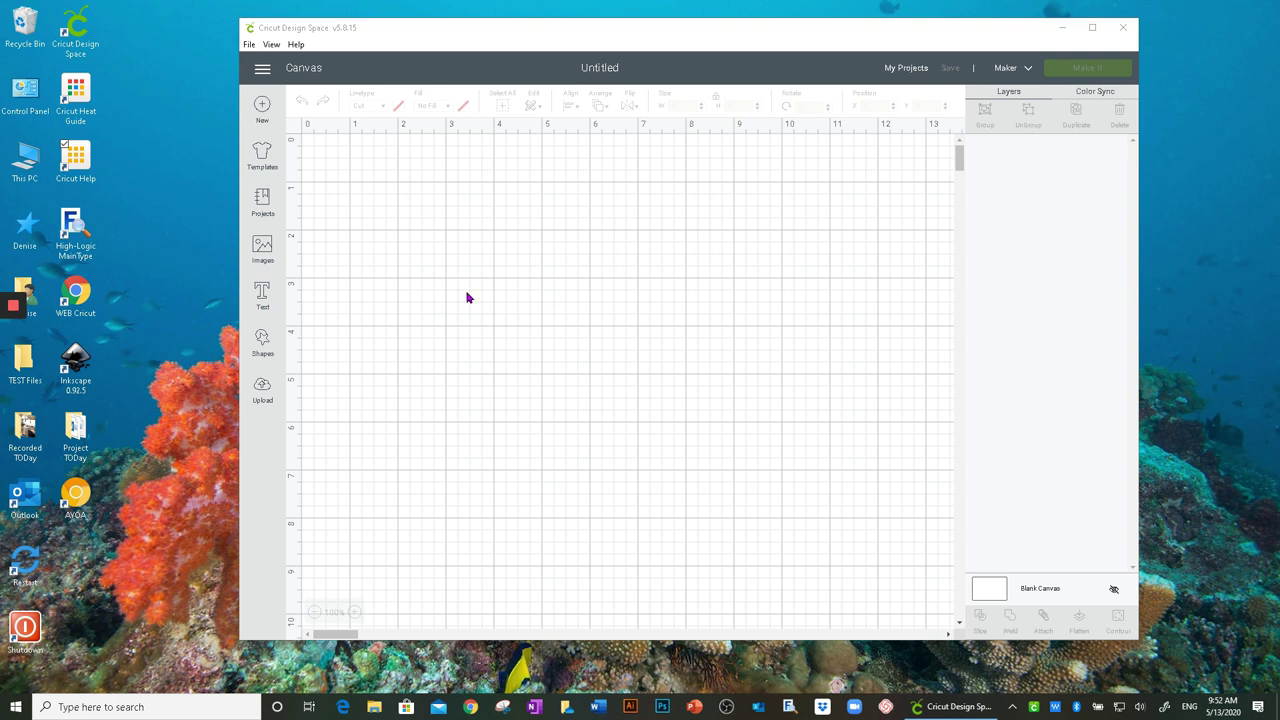
# Go from the Help Center's Design Space topics to its list of Release Notes.
pyautogui.click(296, 45)
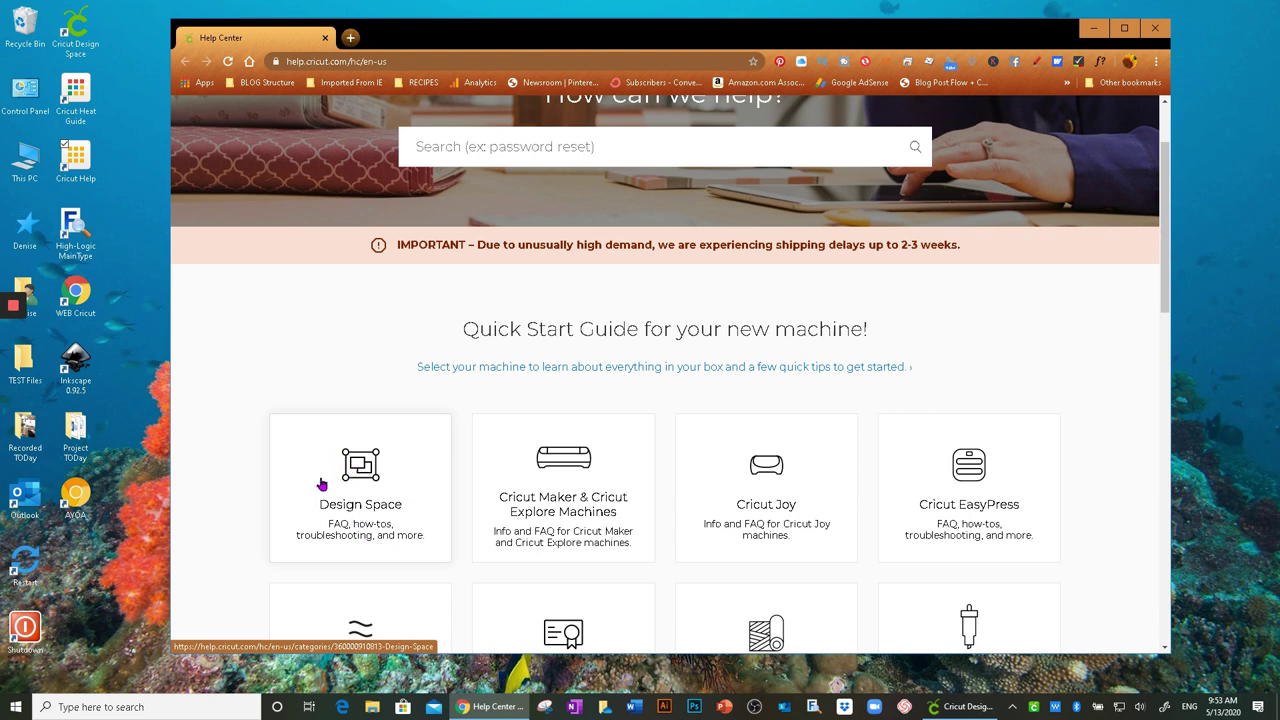
pyautogui.click(355, 490)
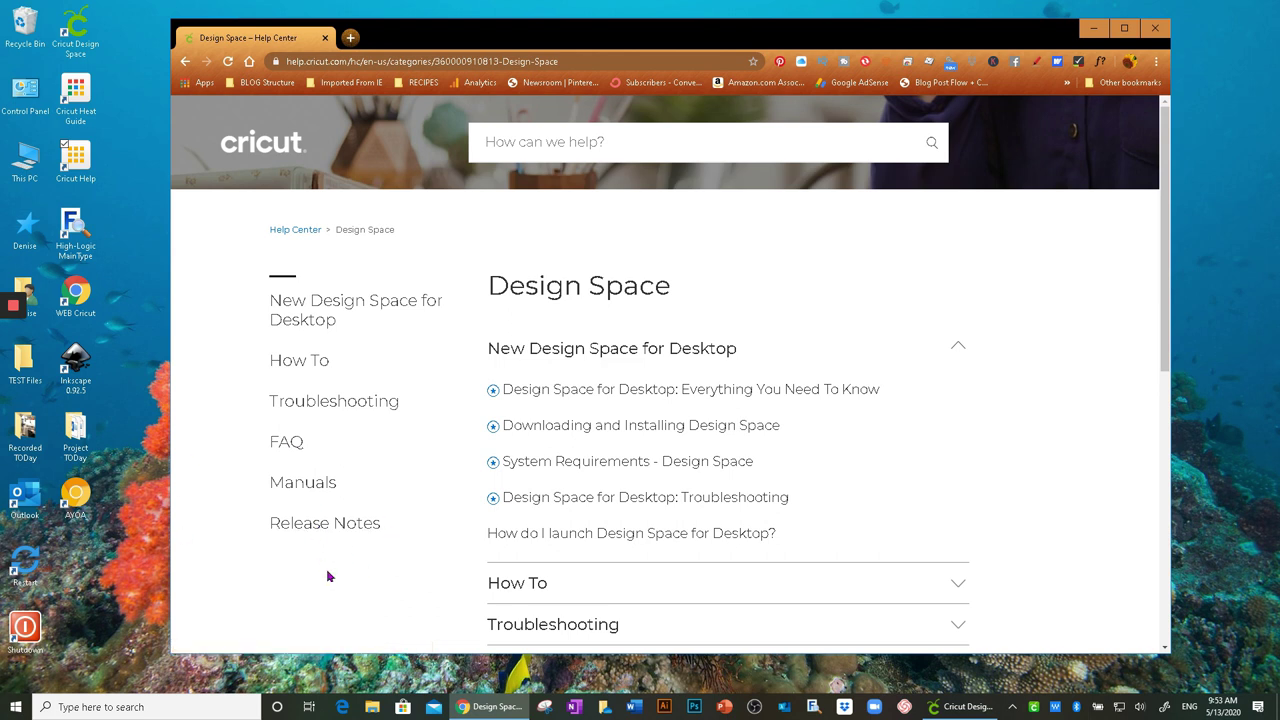
pyautogui.click(310, 528)
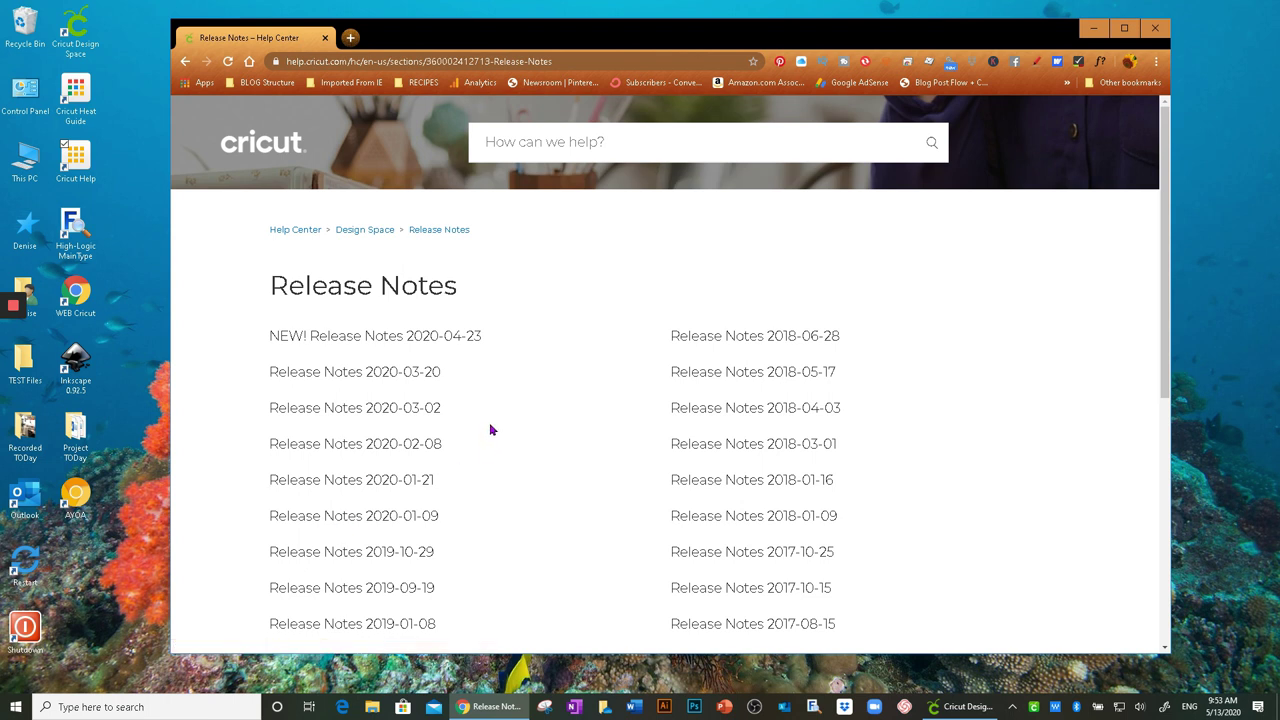
# Open the Release Notes 2020-03-20 article and read the New Image Search Experience section.
pyautogui.click(352, 374)
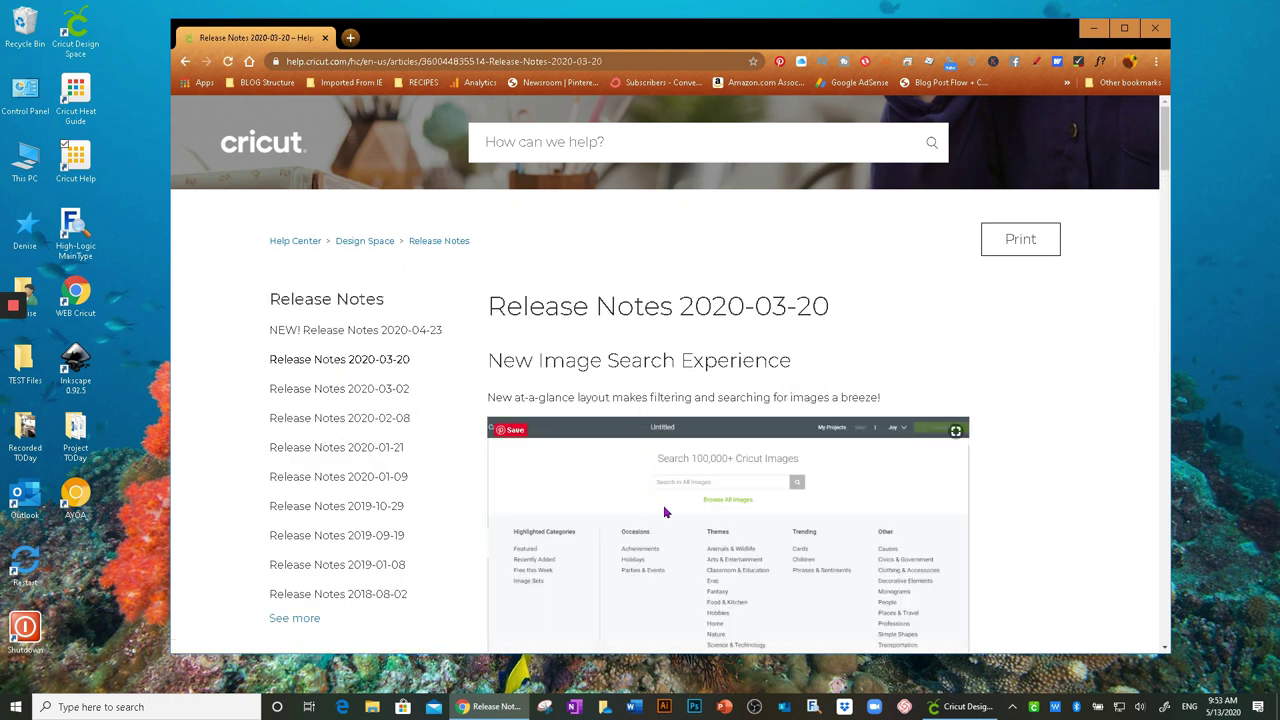
pyautogui.scroll(-1, 1036, 490)
pyautogui.scroll(-2, 1036, 490)
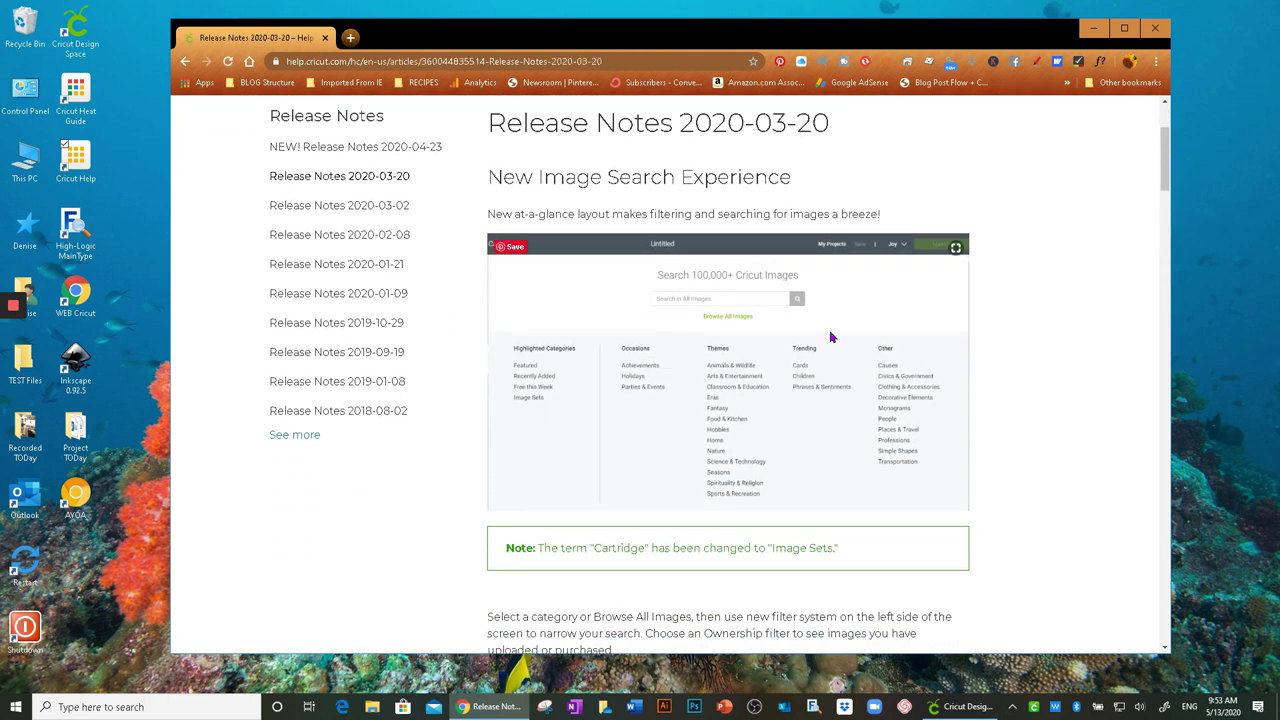
pyautogui.scroll(-3, 798, 519)
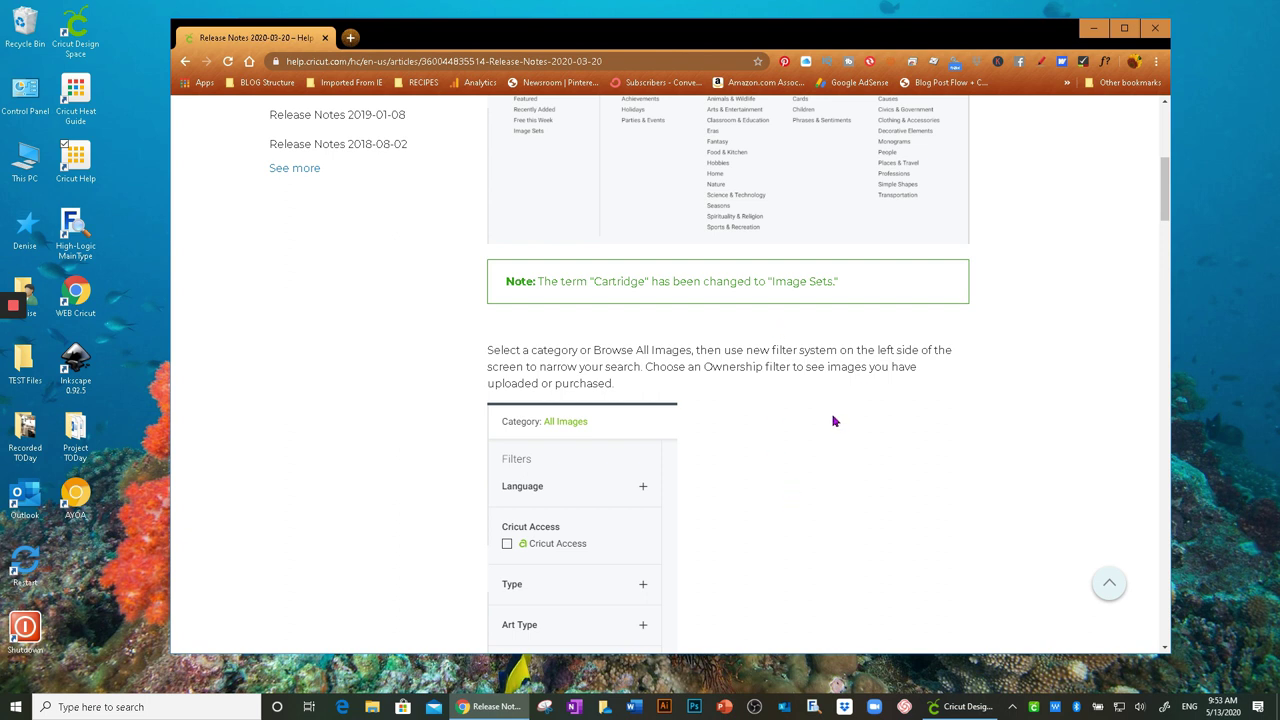
pyautogui.scroll(-2, 805, 510)
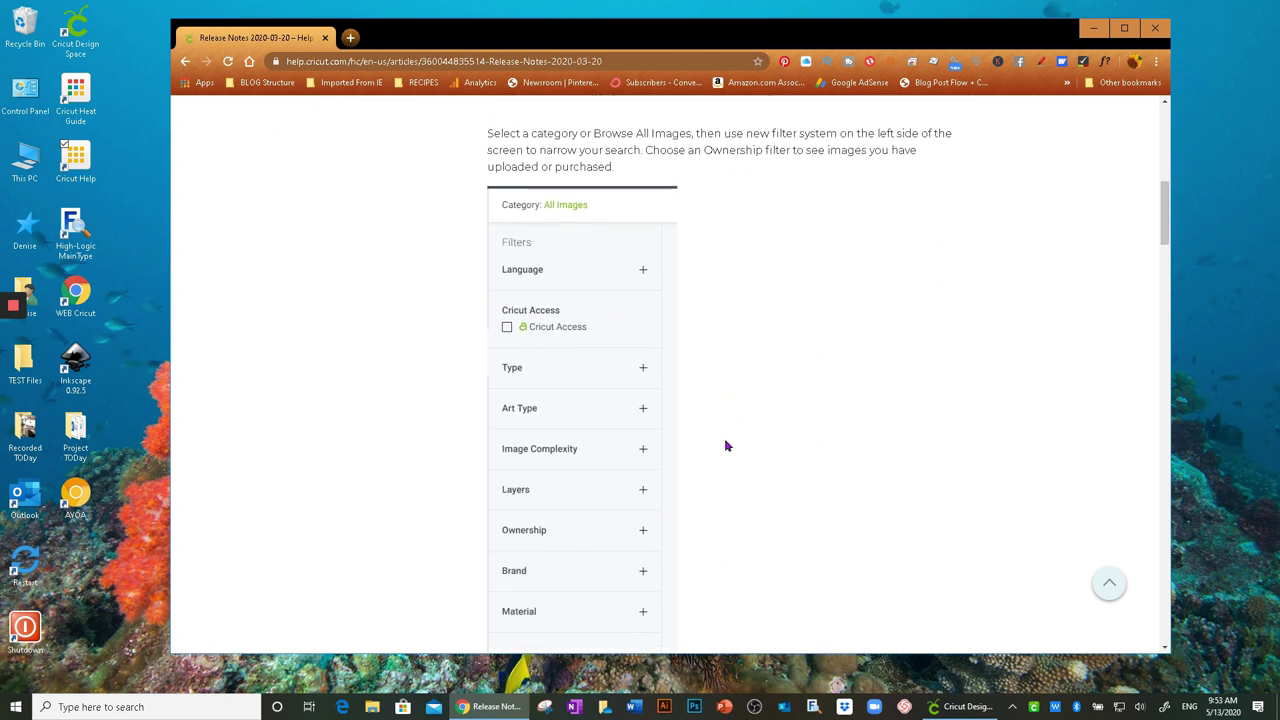
pyautogui.scroll(-4, 726, 443)
pyautogui.scroll(-3, 727, 446)
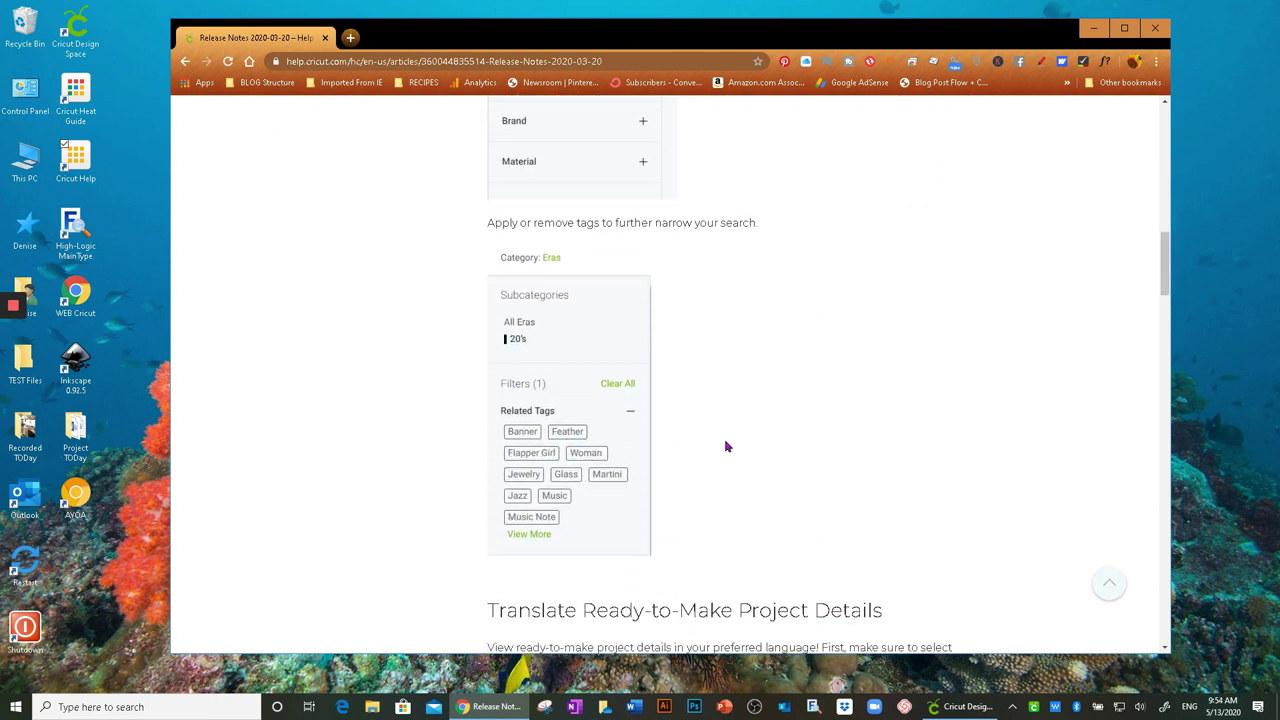
pyautogui.scroll(-6, 727, 446)
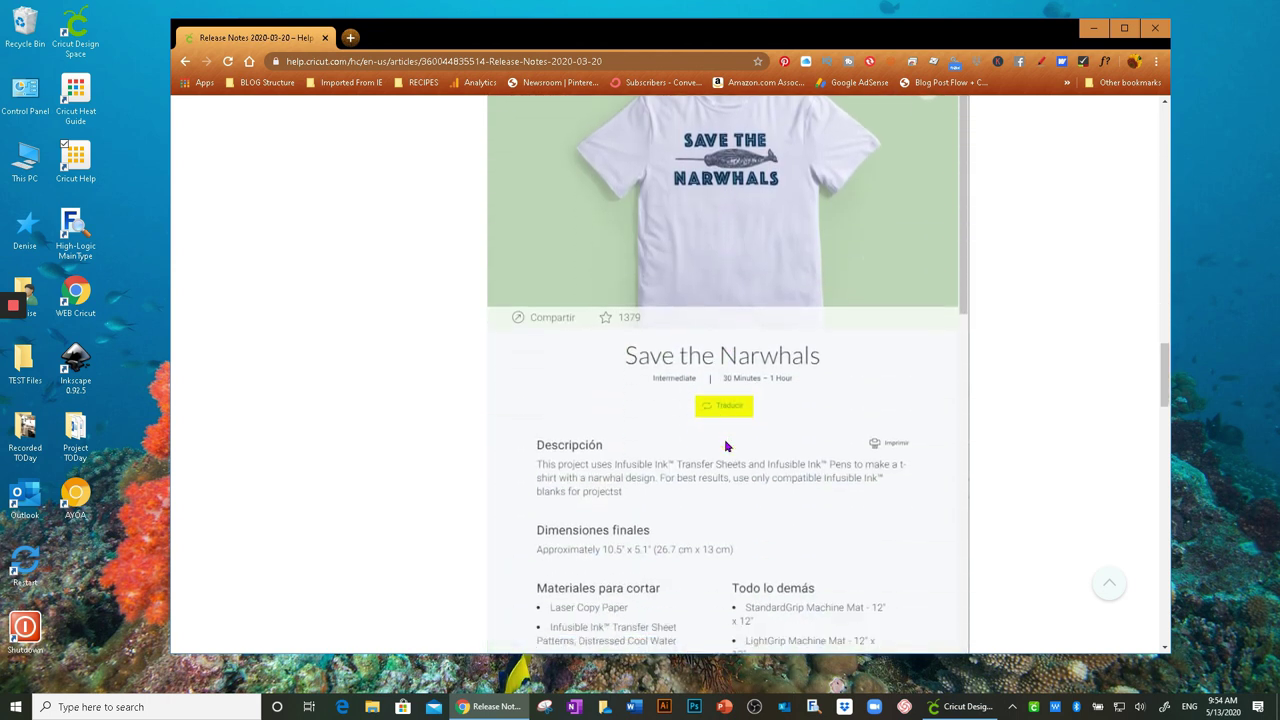
pyautogui.scroll(5, 726, 446)
pyautogui.scroll(11, 726, 446)
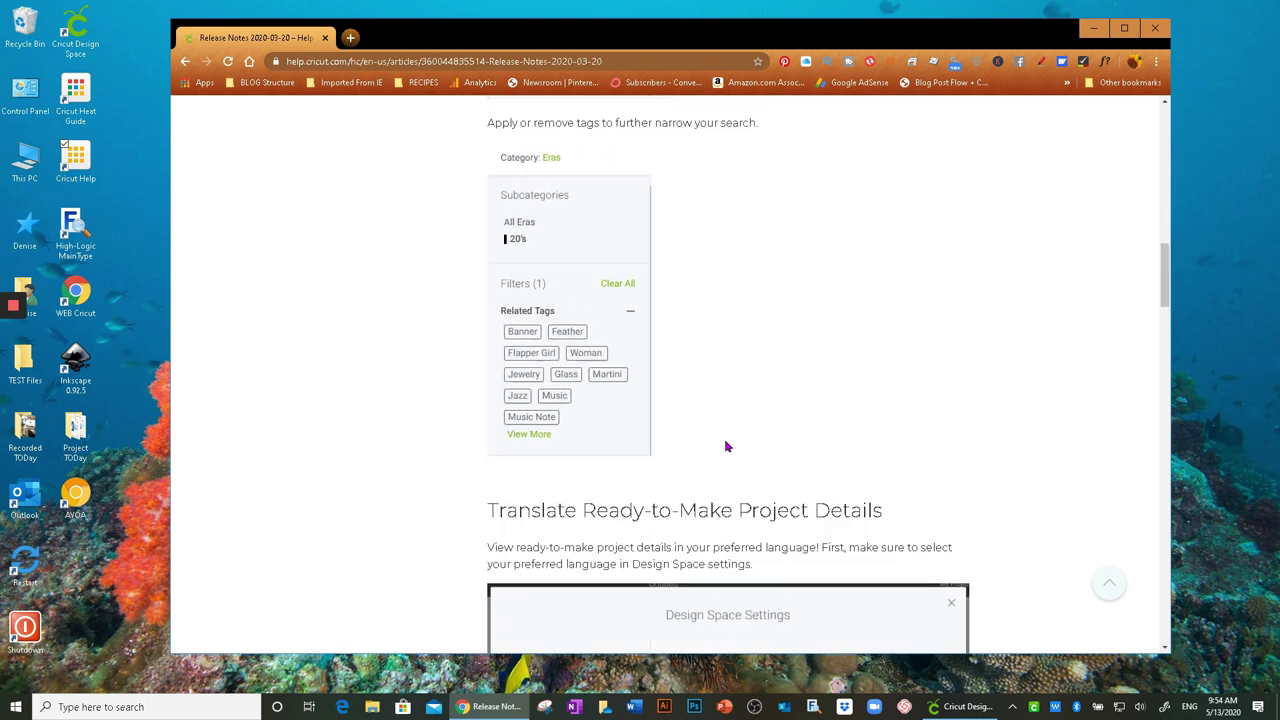
pyautogui.scroll(3, 726, 446)
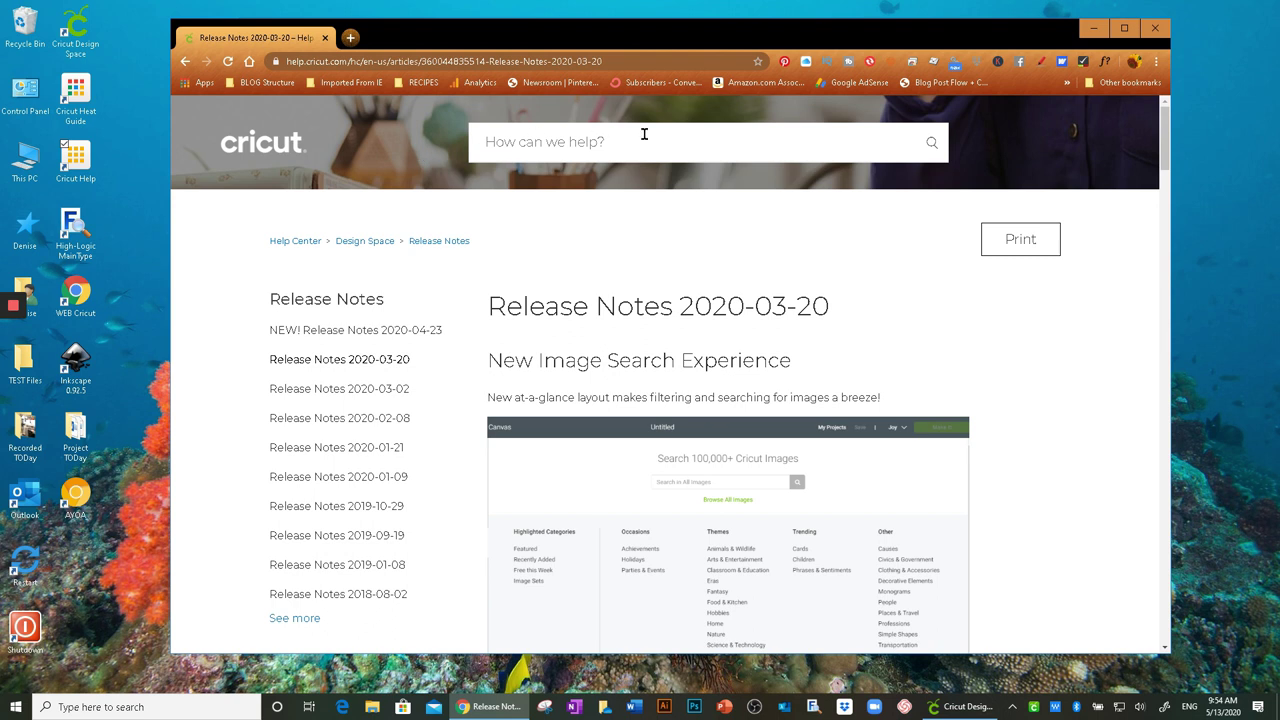
# Close the browser, open the Images library, and nudge the window slightly right.
pyautogui.click(1157, 29)
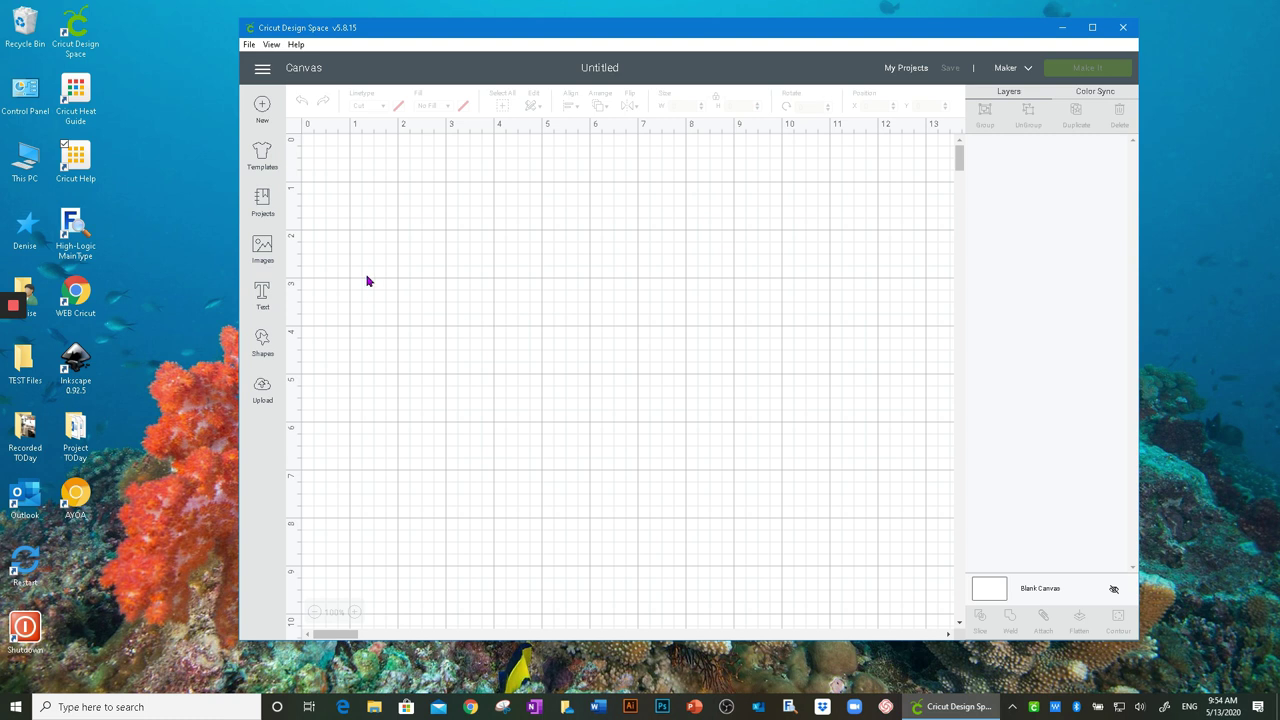
pyautogui.click(261, 248)
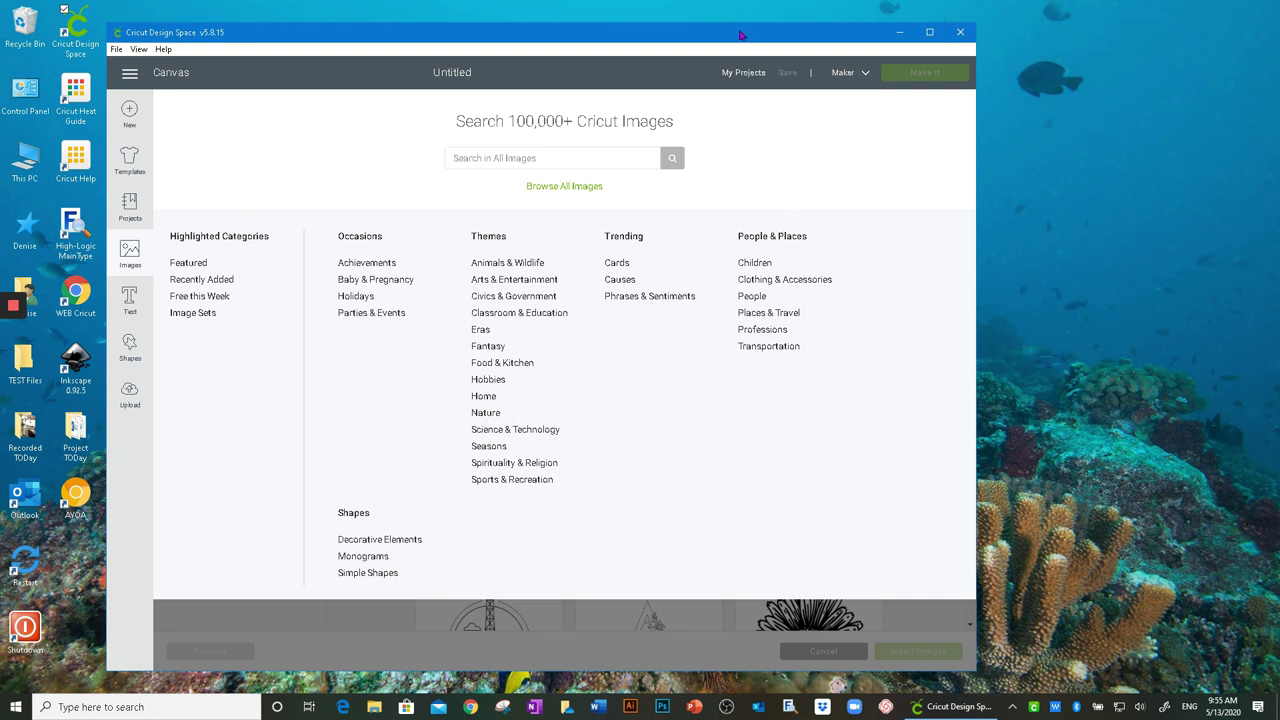
pyautogui.moveTo(742, 38); pyautogui.dragTo(785, 34)
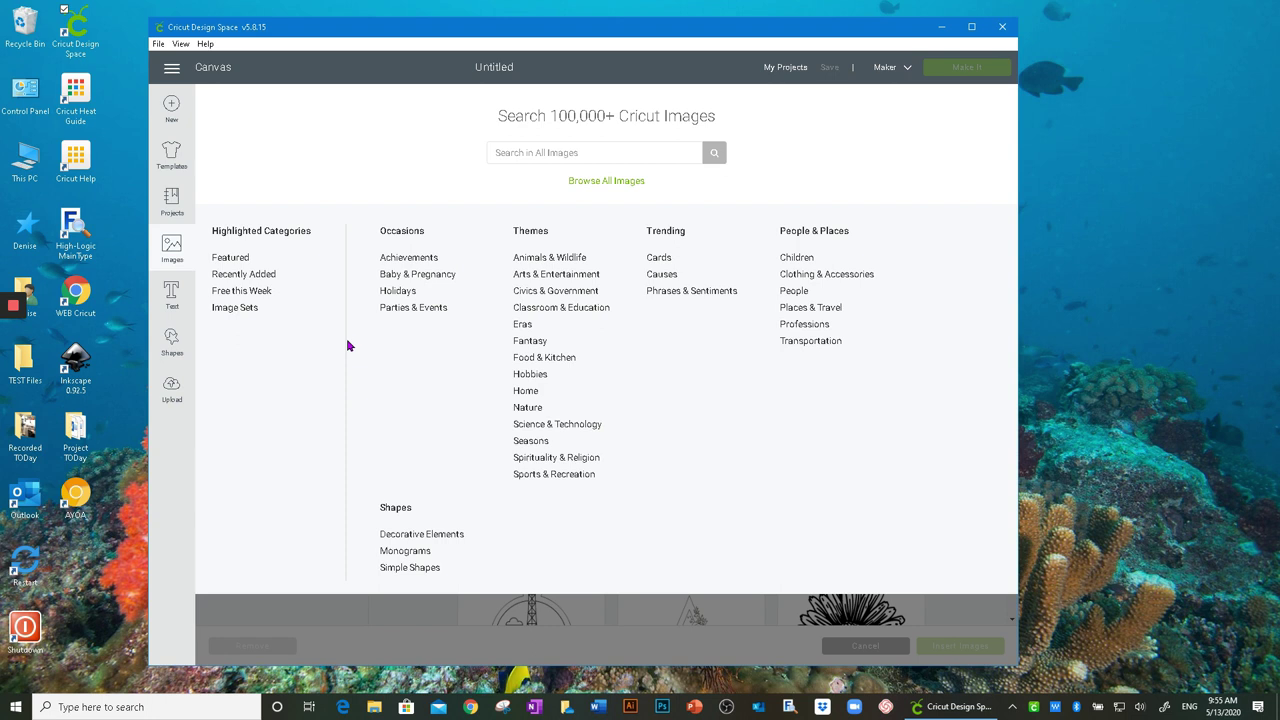
# Search images for 'flower' and limit results to Cricut Access, giving 5,295 matches.
pyautogui.click(516, 152)
pyautogui.write('flow')
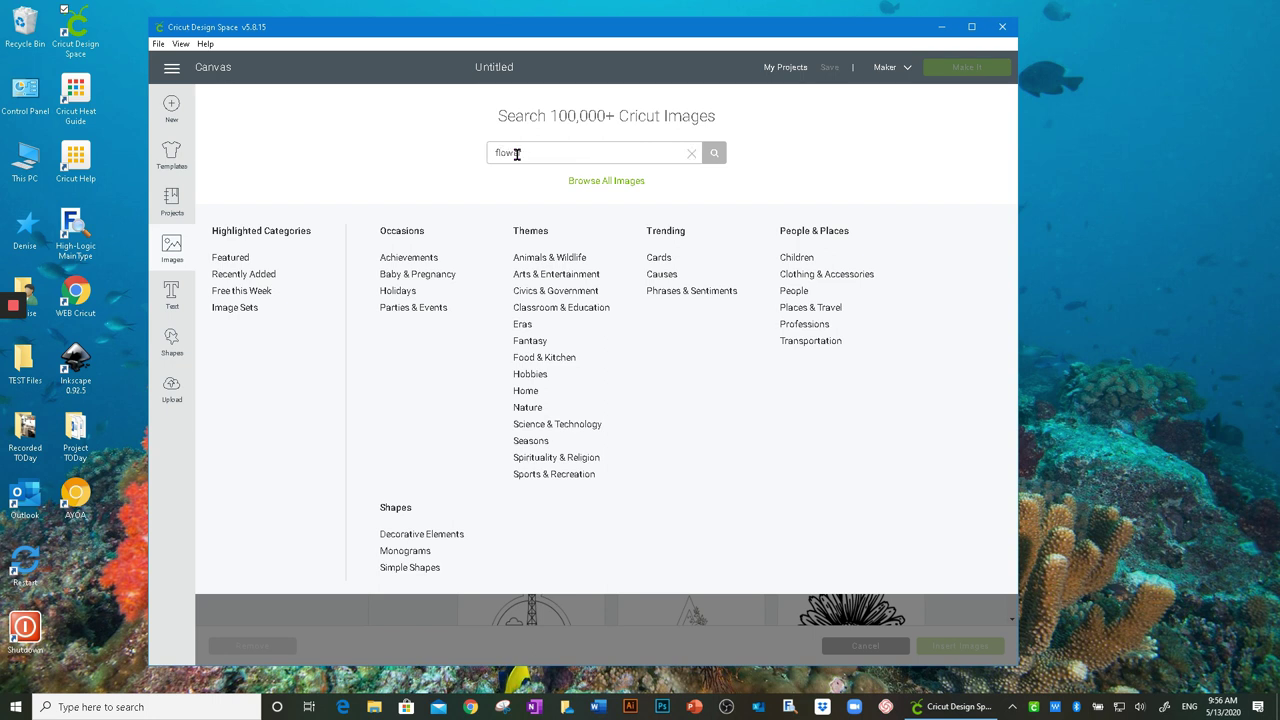
pyautogui.write('er')
pyautogui.press('Return')
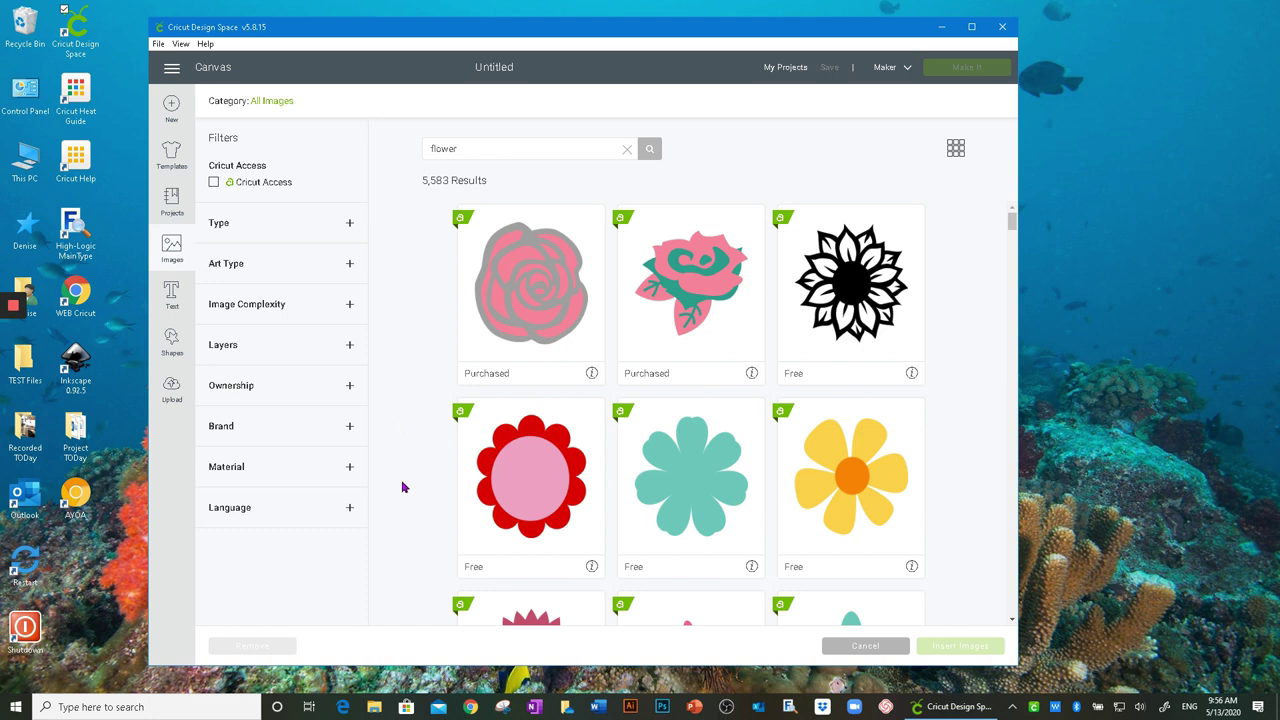
pyautogui.scroll(-2, 404, 487)
pyautogui.scroll(2, 404, 487)
pyautogui.click(213, 184)
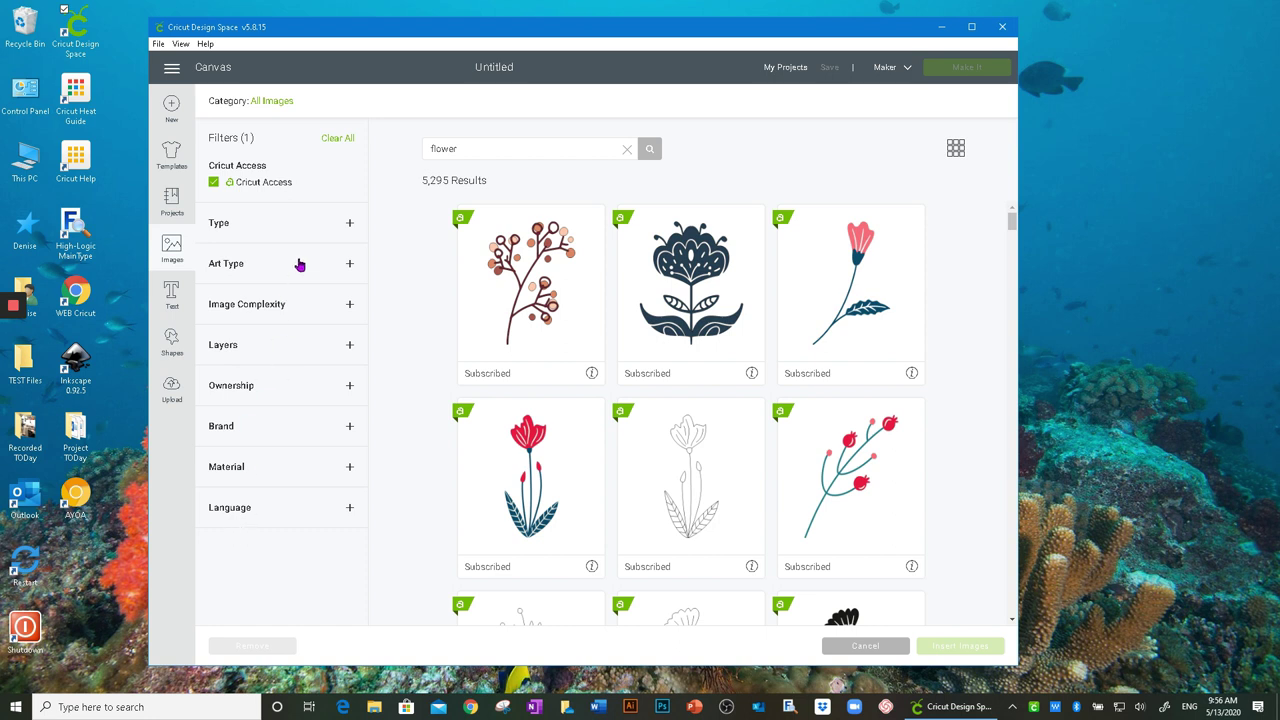
# Try the Cards type and Print Fill art type filters, then untick both.
pyautogui.click(350, 226)
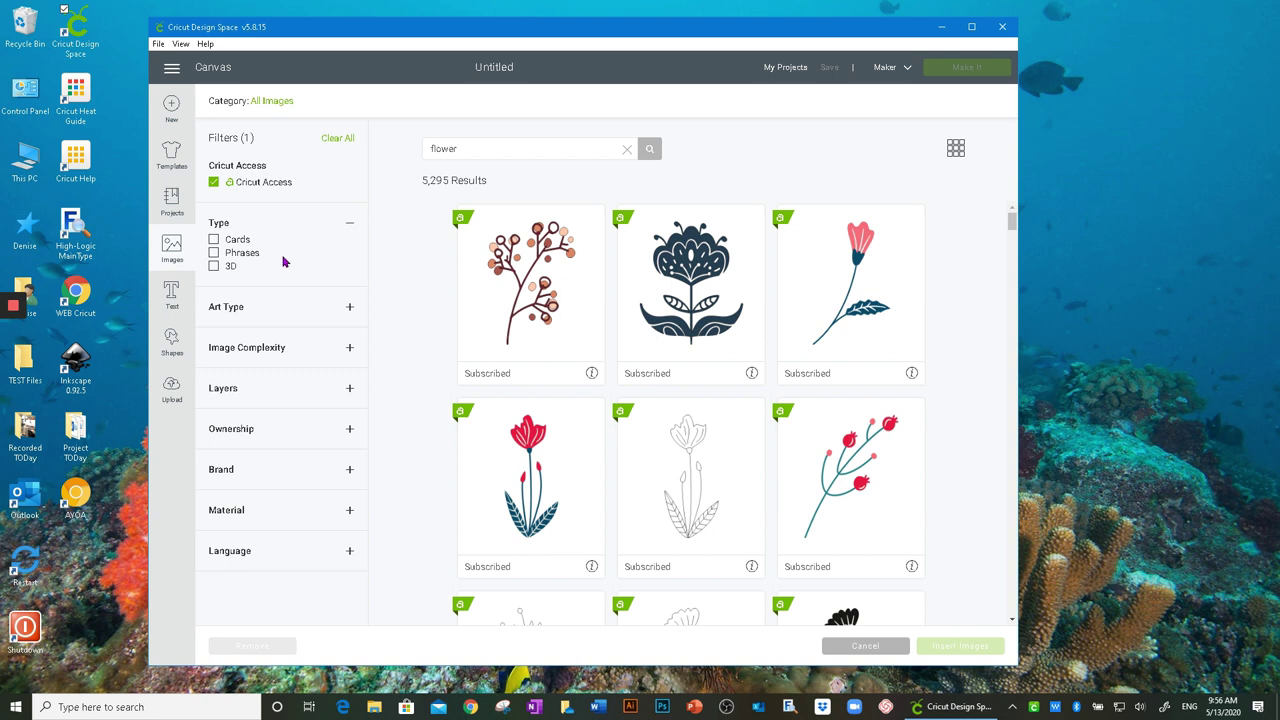
pyautogui.click(213, 241)
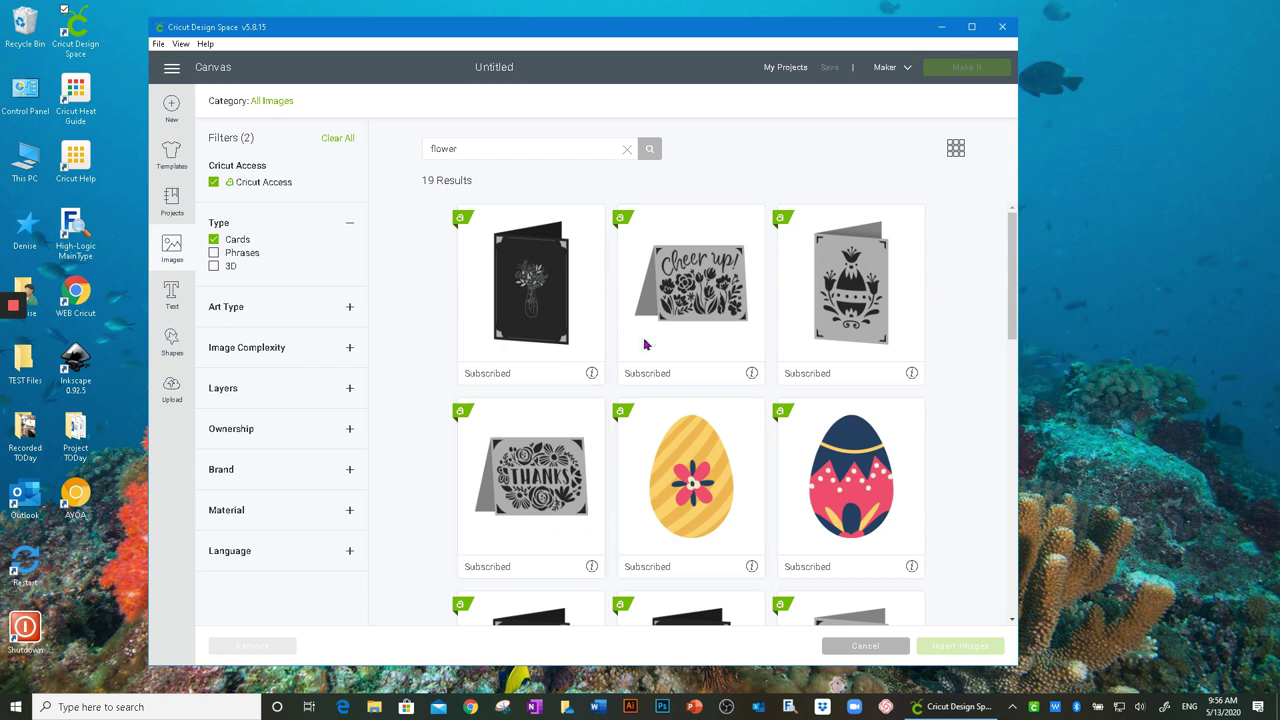
pyautogui.click(213, 241)
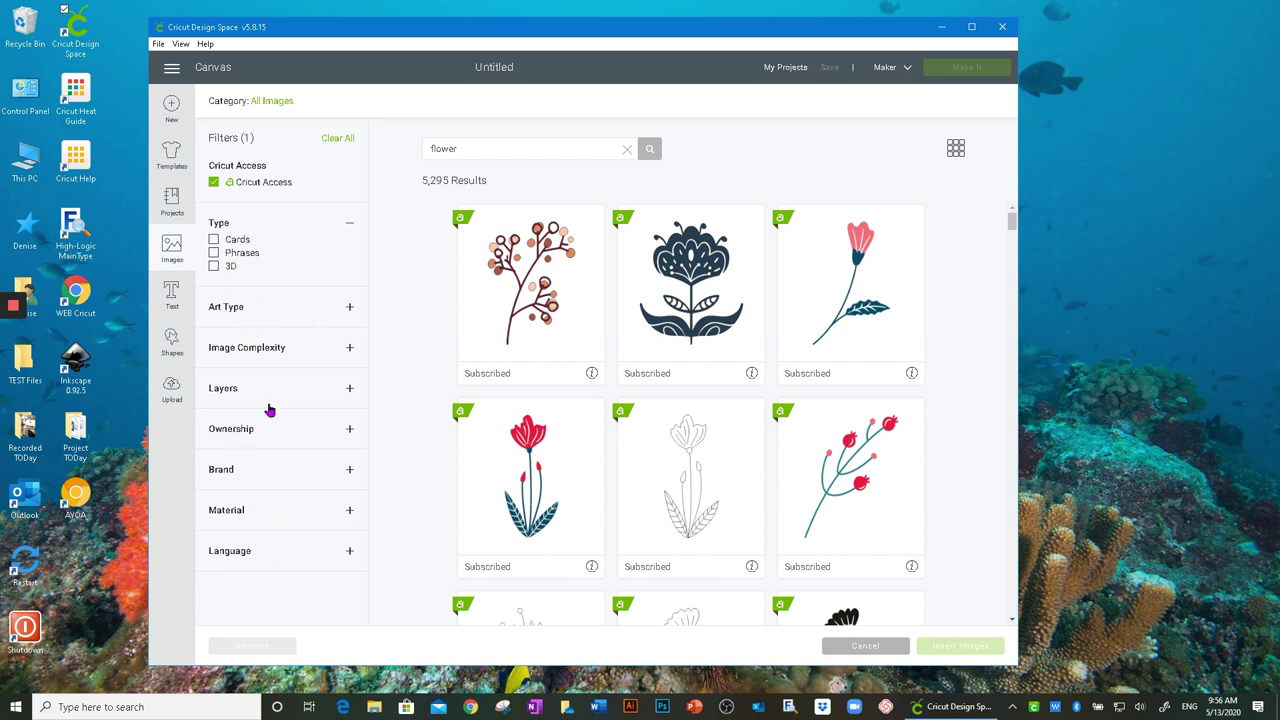
pyautogui.click(214, 241)
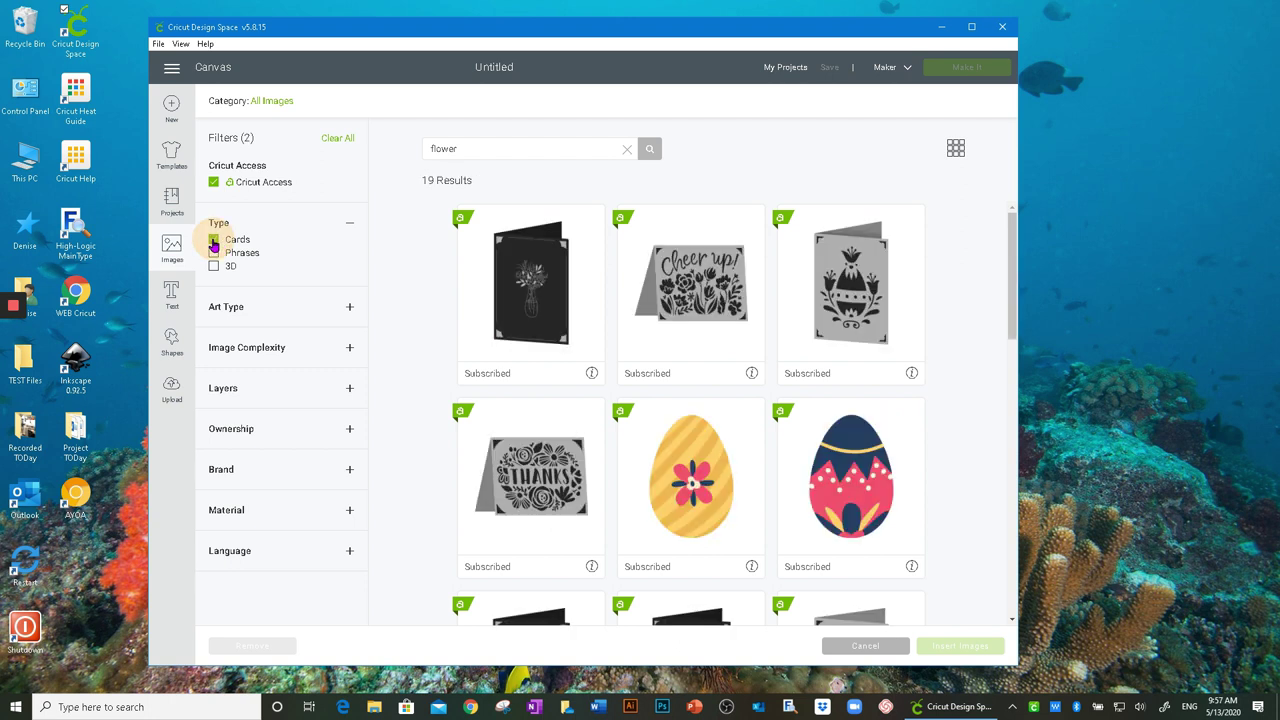
pyautogui.click(348, 306)
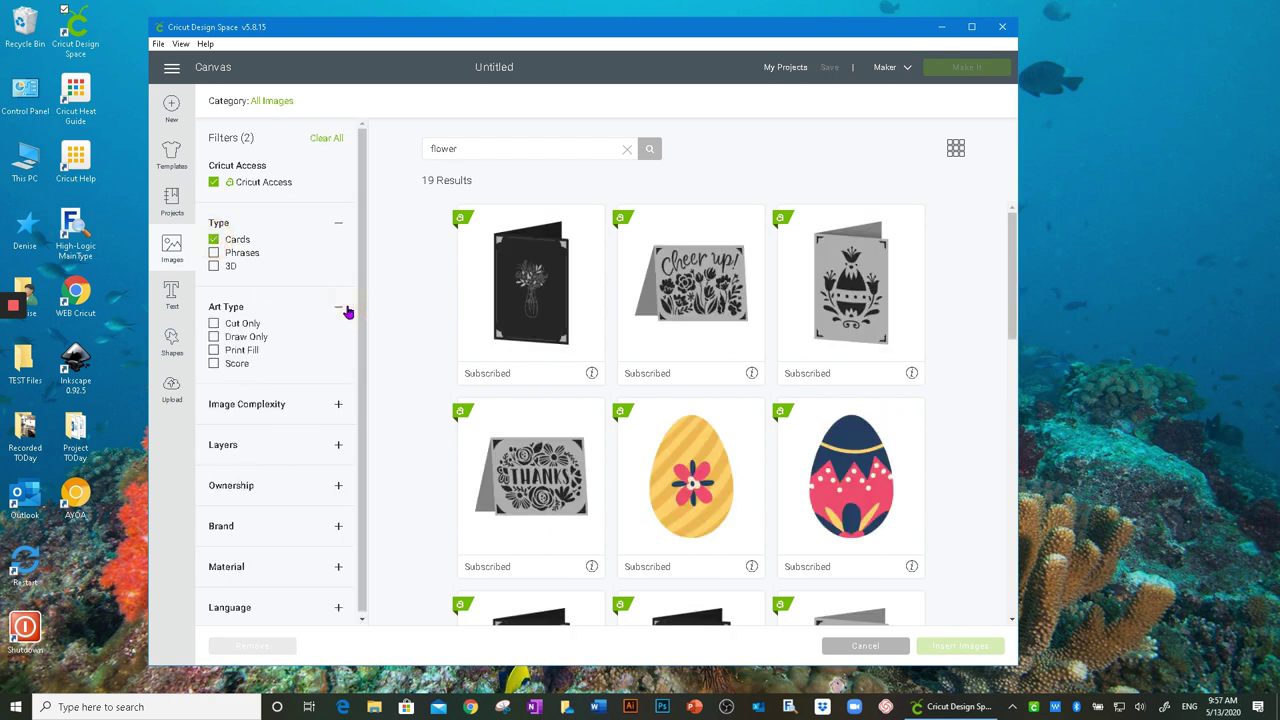
pyautogui.click(213, 350)
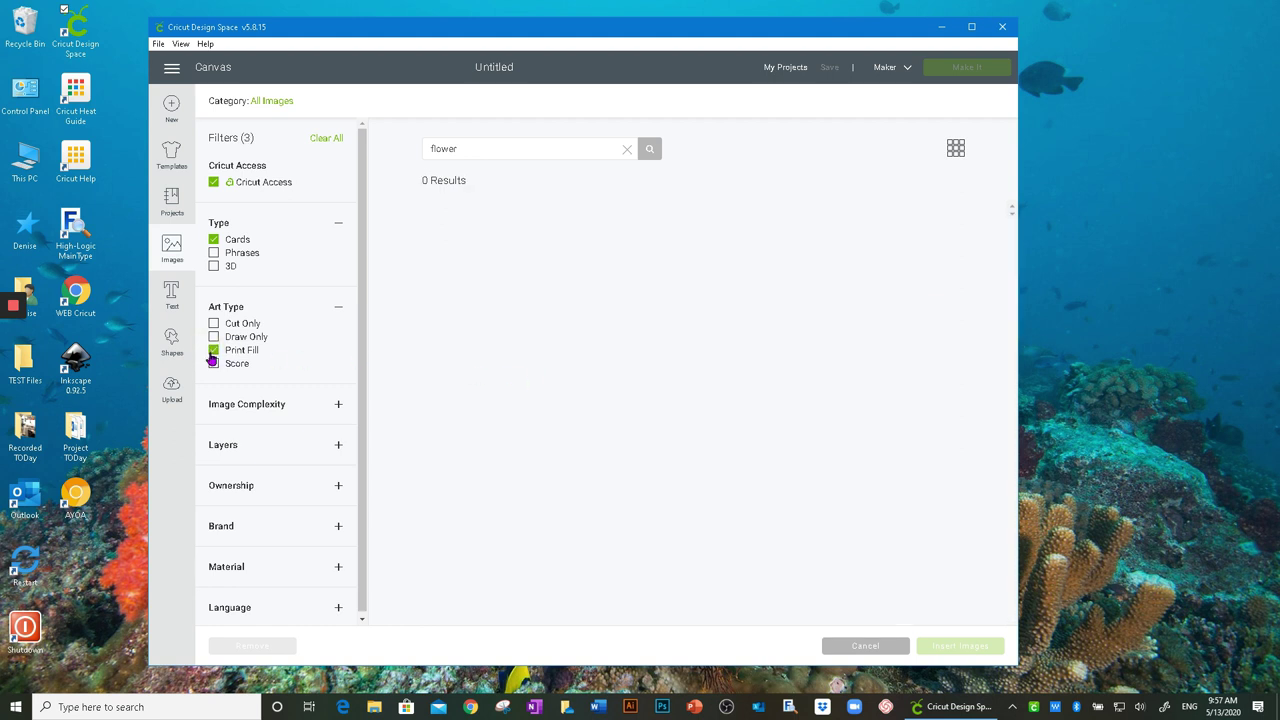
pyautogui.click(213, 350)
pyautogui.click(213, 241)
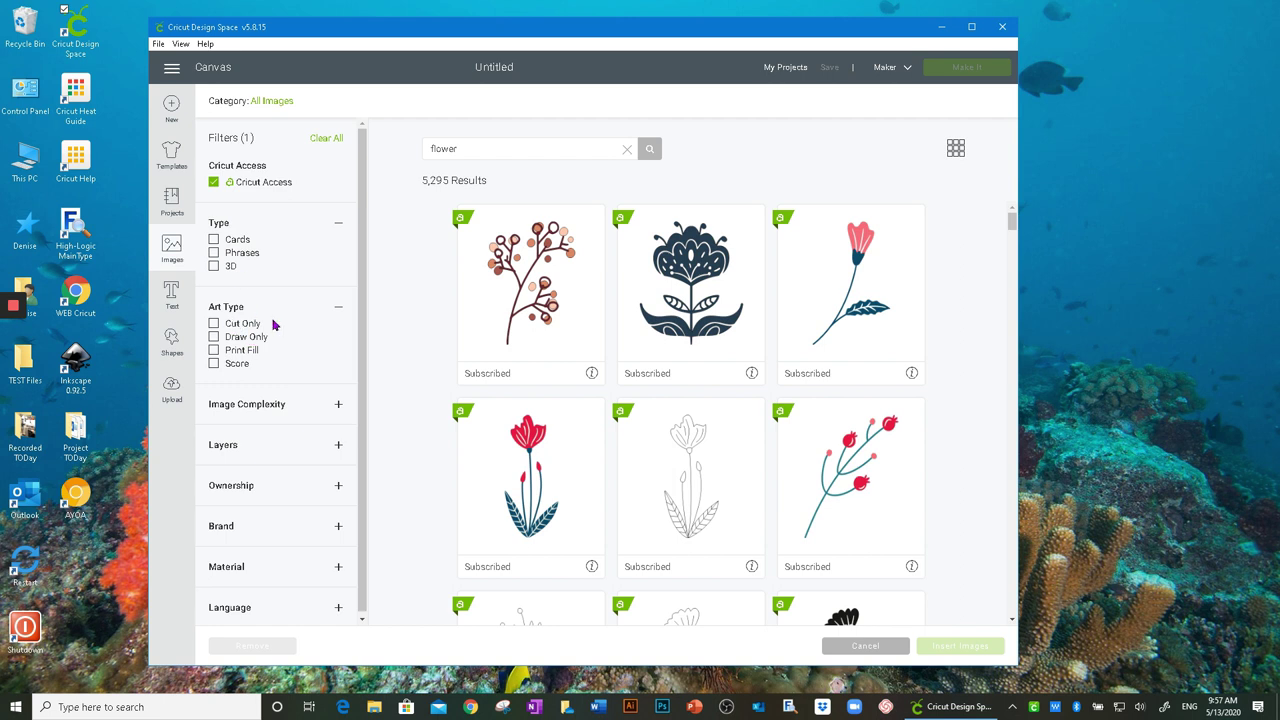
# Check the Type, Art Type and Image Complexity filter sections, leaving them collapsed.
pyautogui.click(340, 228)
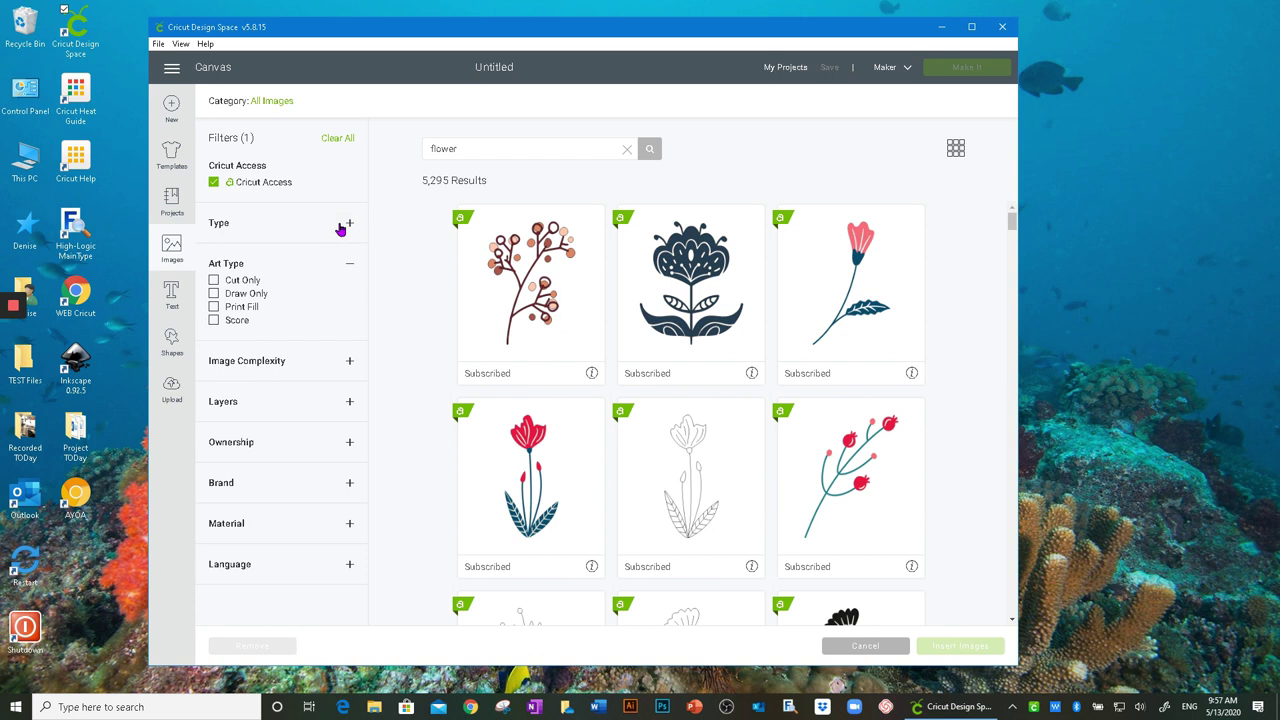
pyautogui.click(344, 268)
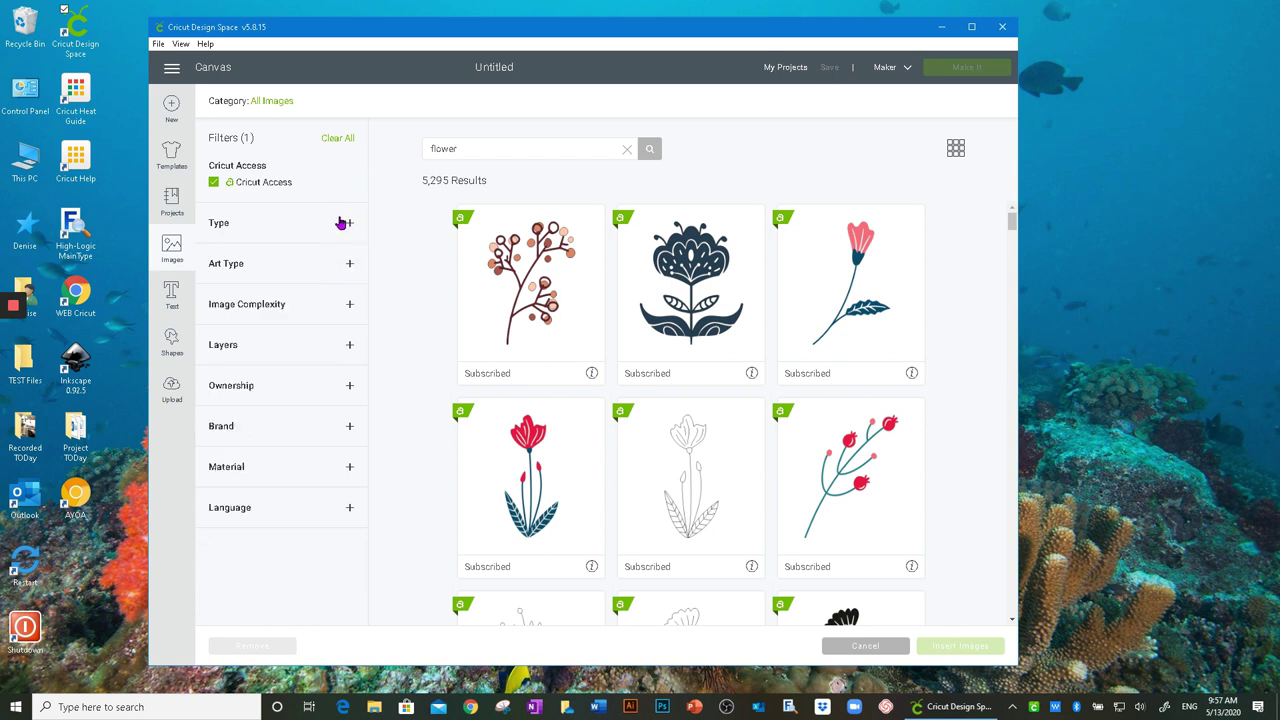
pyautogui.click(350, 227)
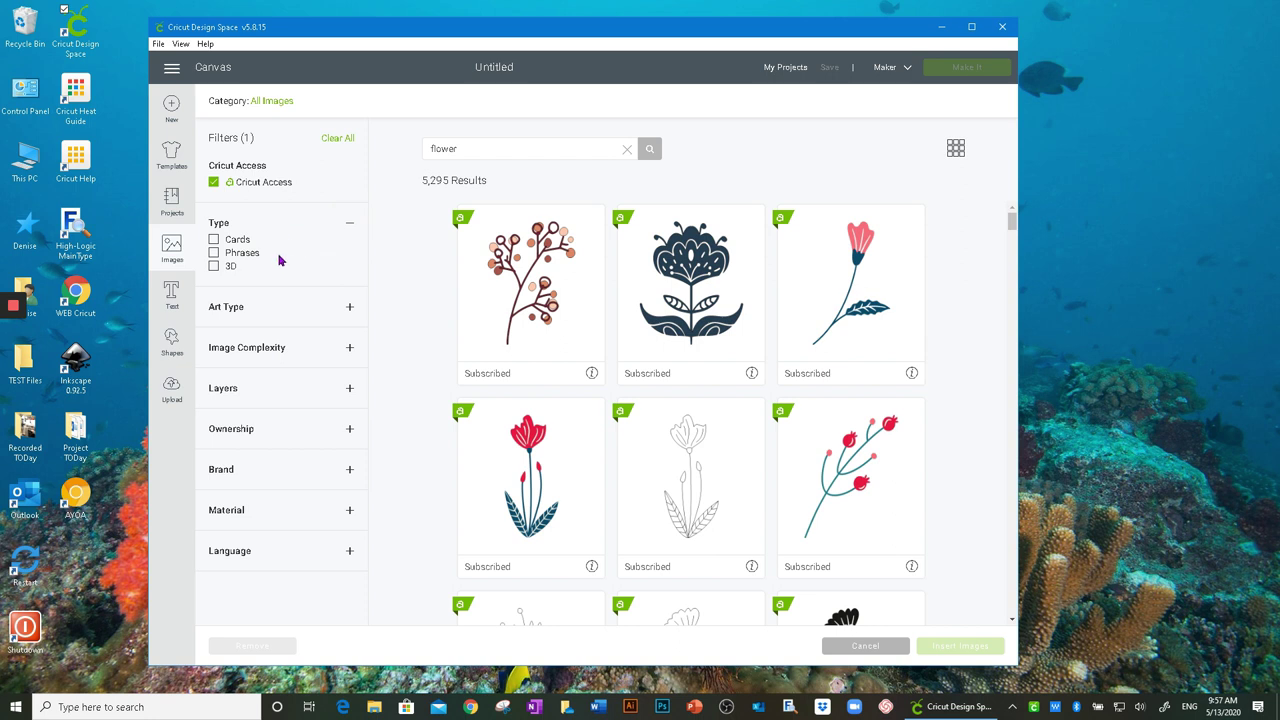
pyautogui.click(348, 222)
pyautogui.click(348, 264)
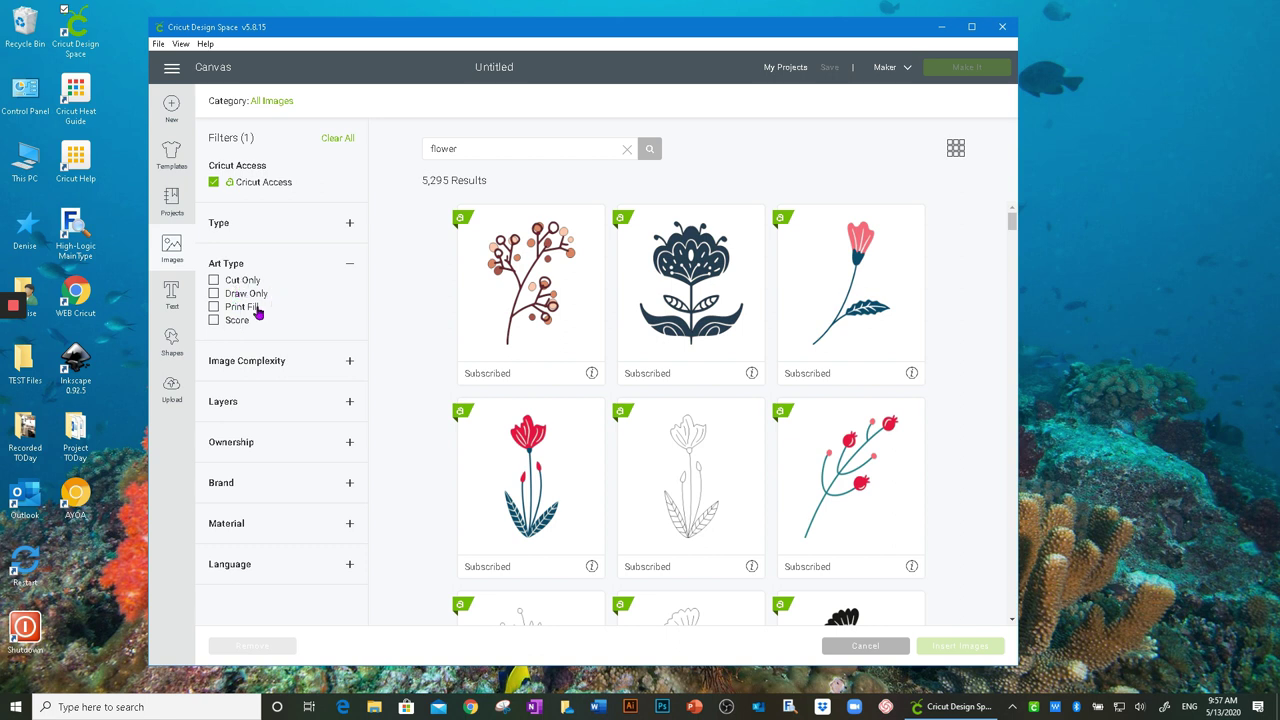
pyautogui.click(346, 265)
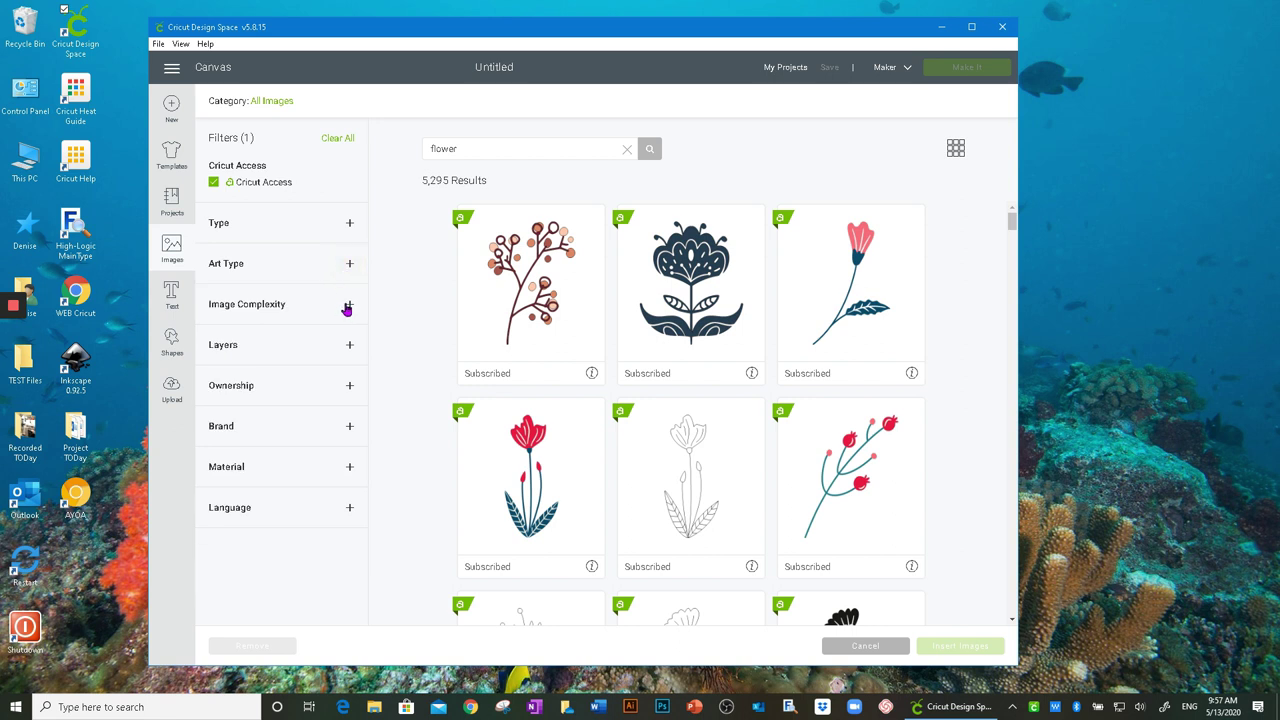
pyautogui.click(345, 309)
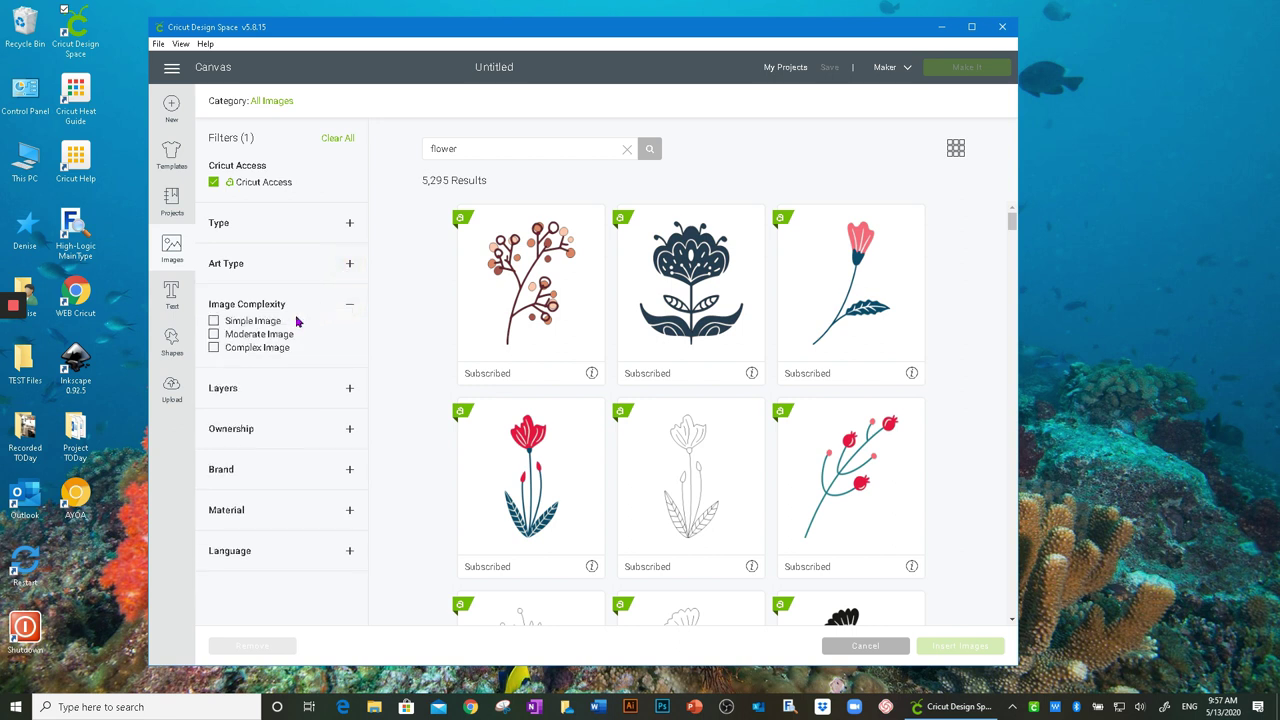
pyautogui.click(349, 305)
# Try the Multi-layer and Single-layer filters on the flower results, then clear and collapse Layers.
pyautogui.click(350, 346)
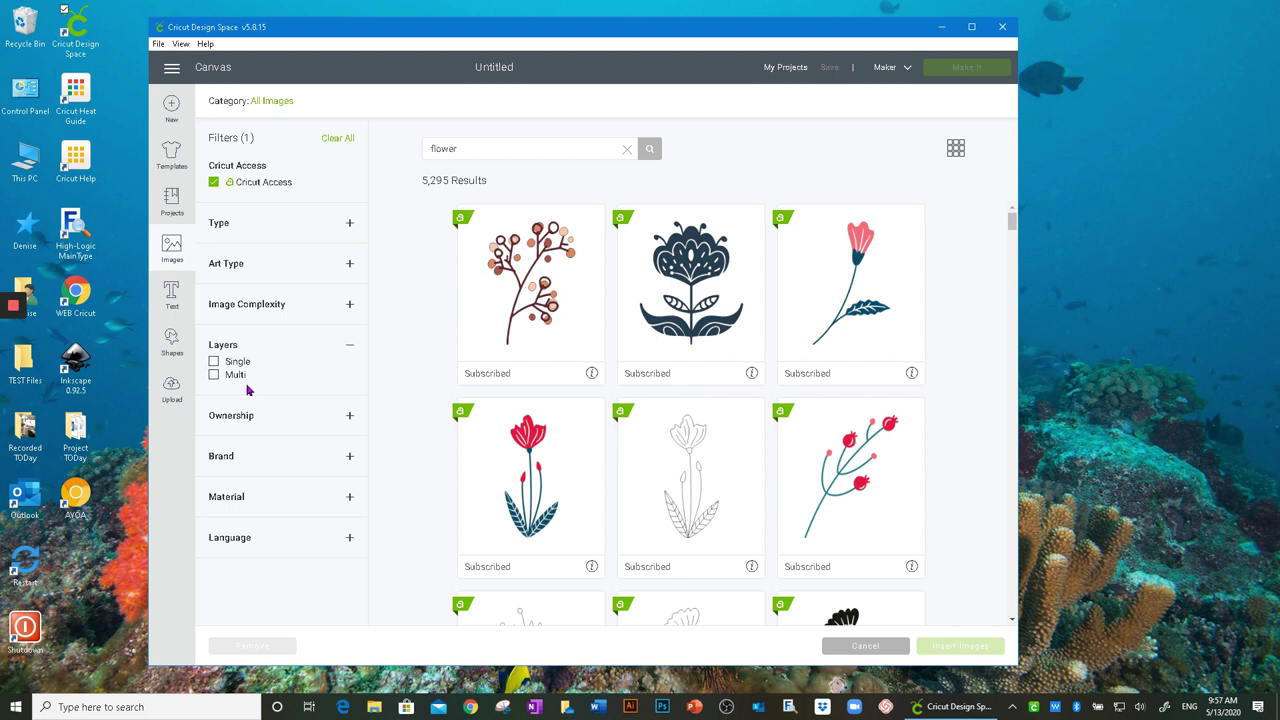
pyautogui.click(213, 375)
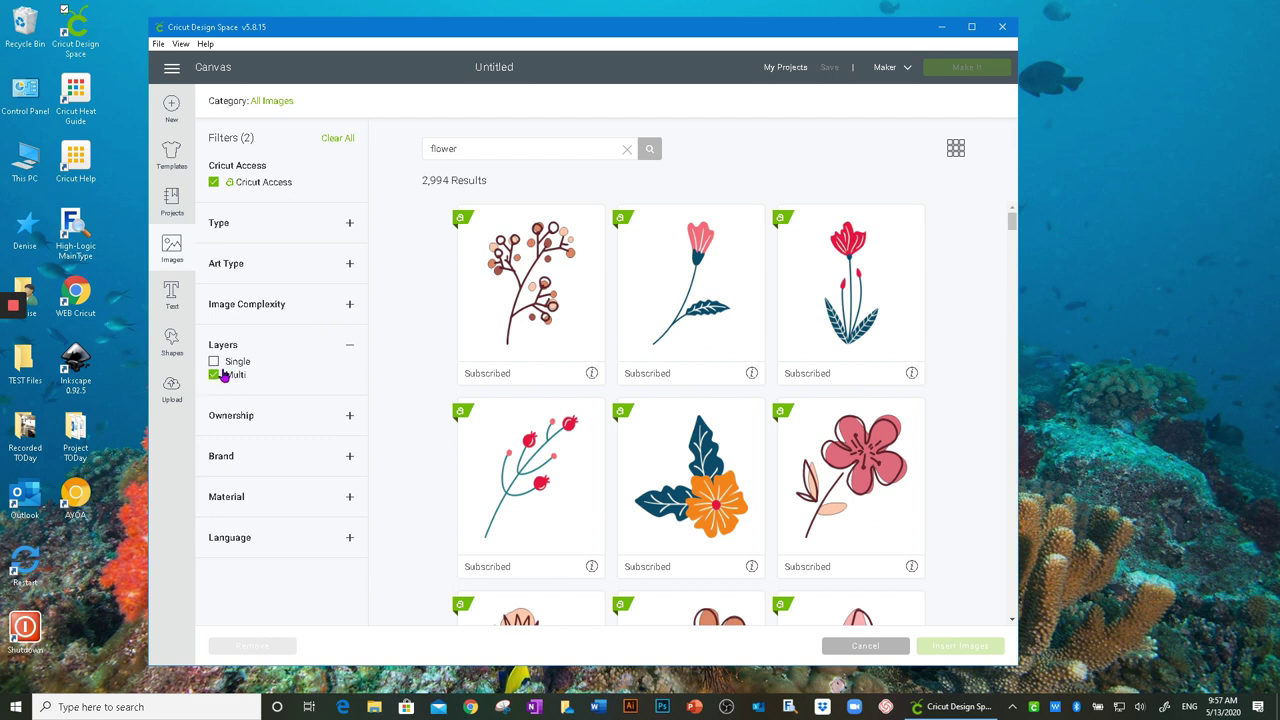
pyautogui.click(213, 376)
pyautogui.click(213, 362)
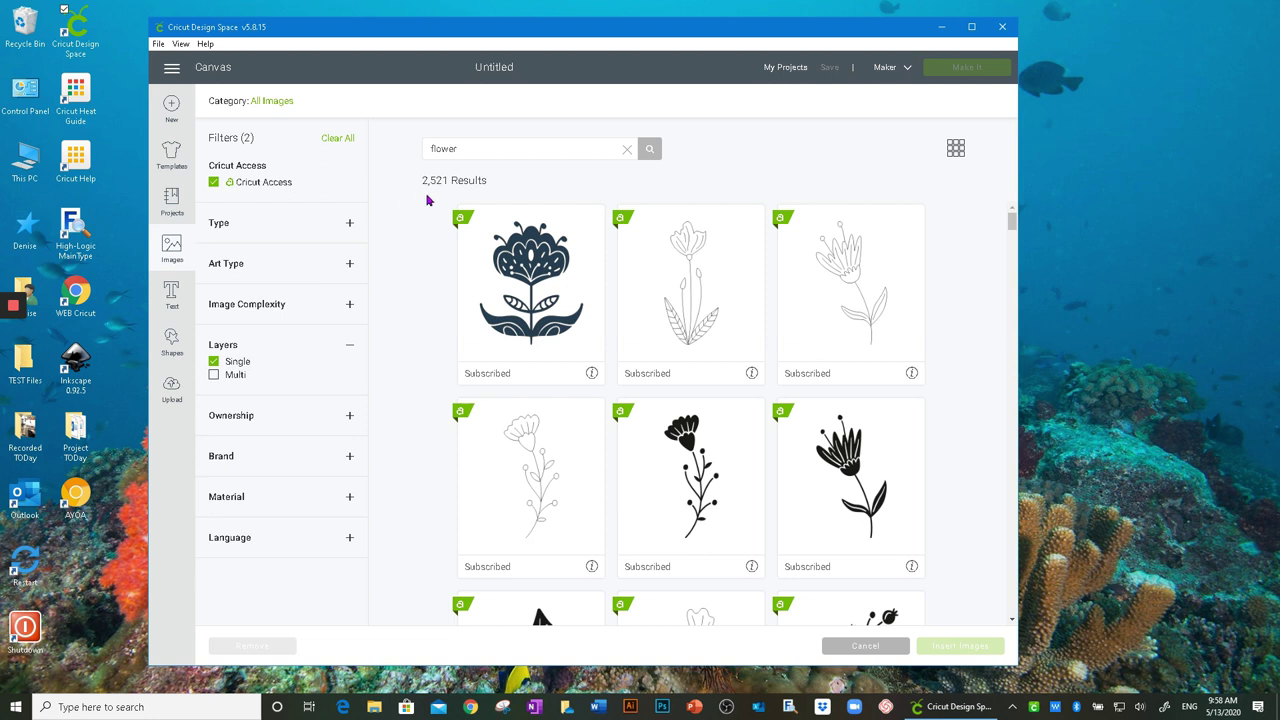
pyautogui.click(213, 362)
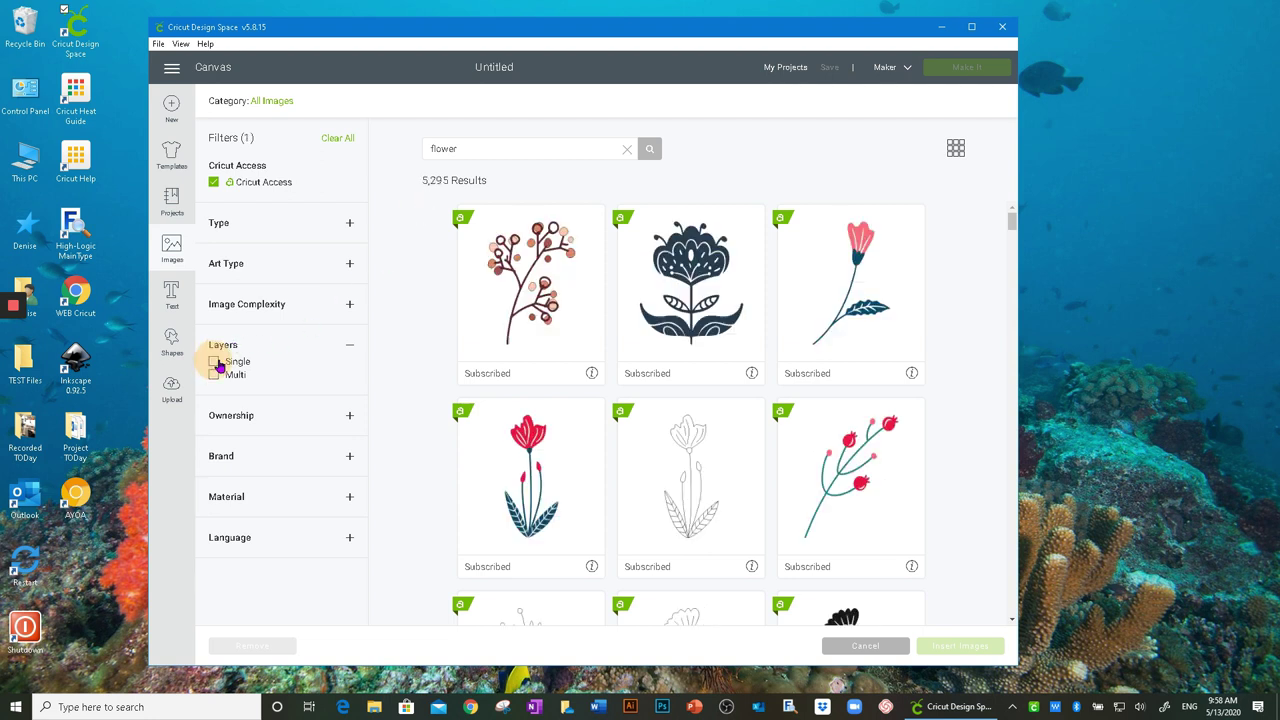
pyautogui.click(351, 350)
# Compare the Uploaded, Purchased and Free ownership filters, ending on Free with 180 results.
pyautogui.click(347, 389)
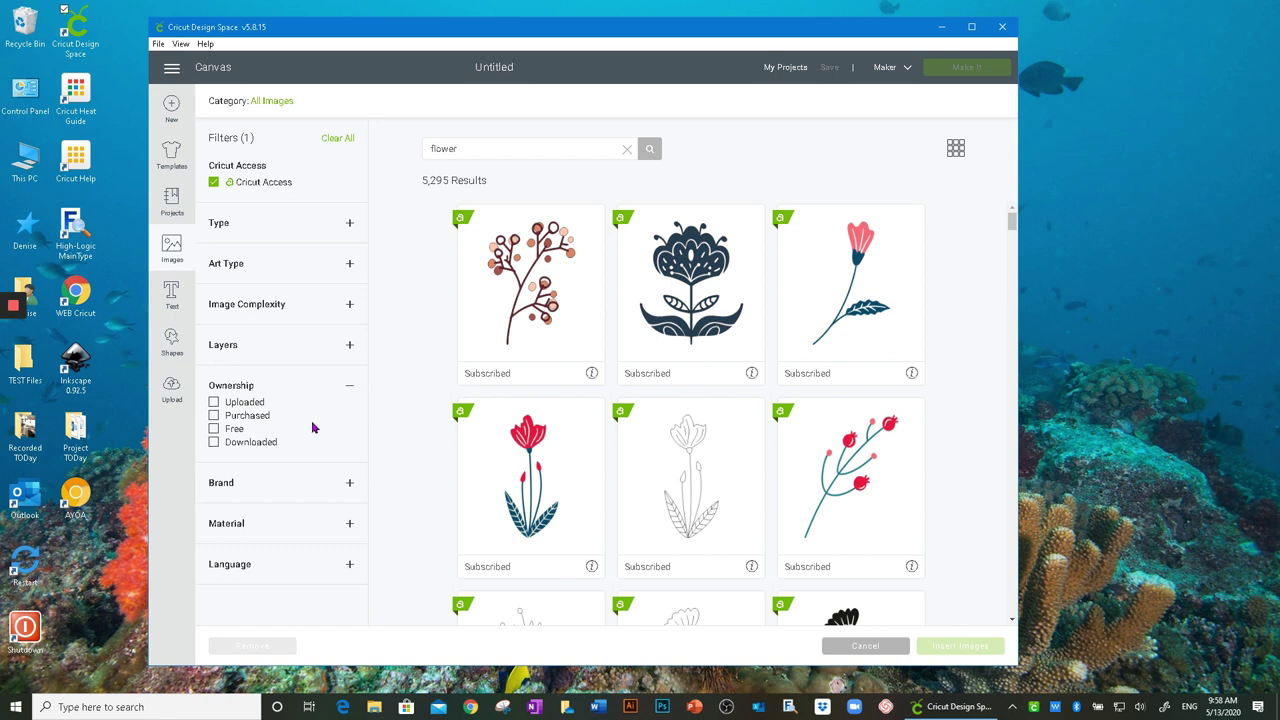
pyautogui.click(215, 403)
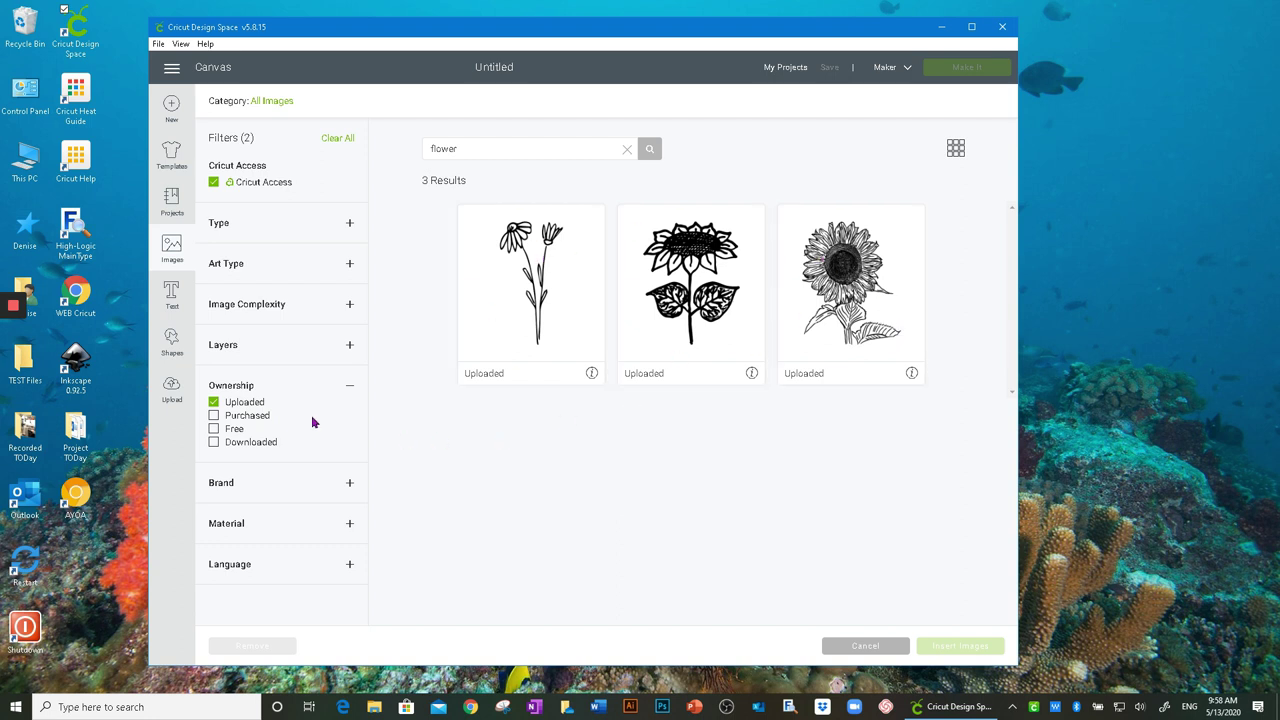
pyautogui.click(213, 401)
pyautogui.click(213, 415)
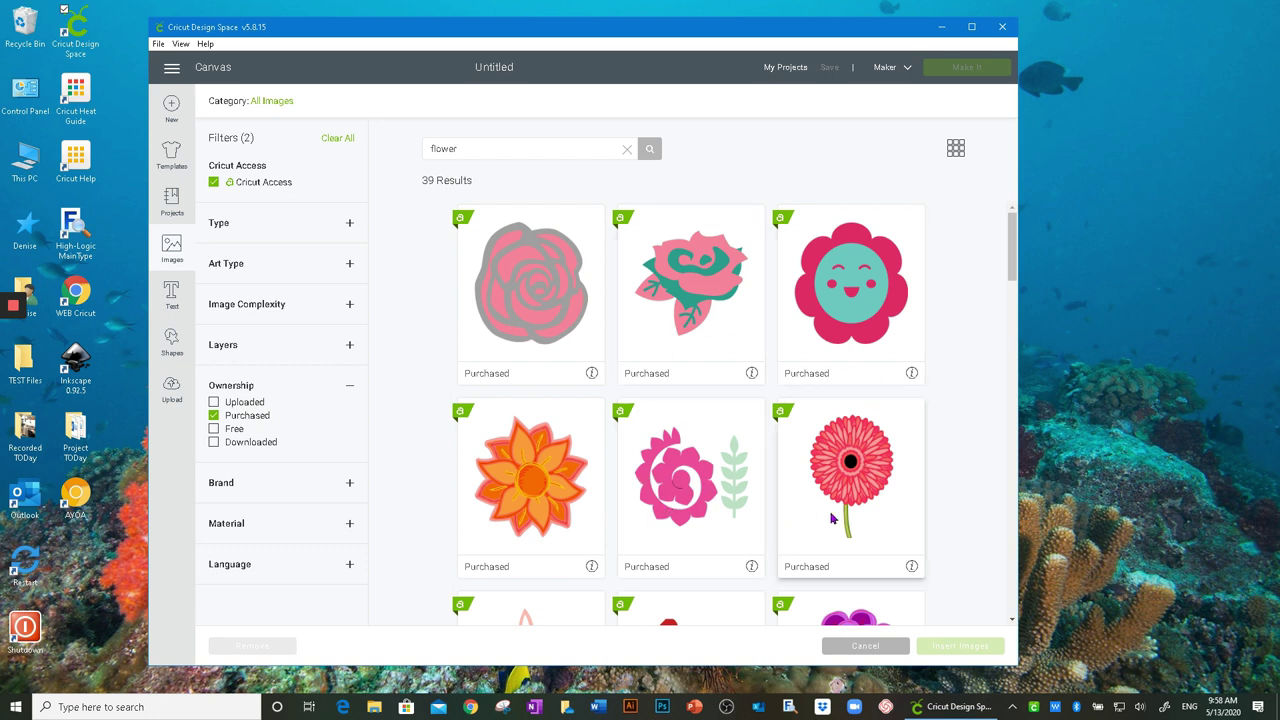
pyautogui.click(213, 416)
pyautogui.click(213, 430)
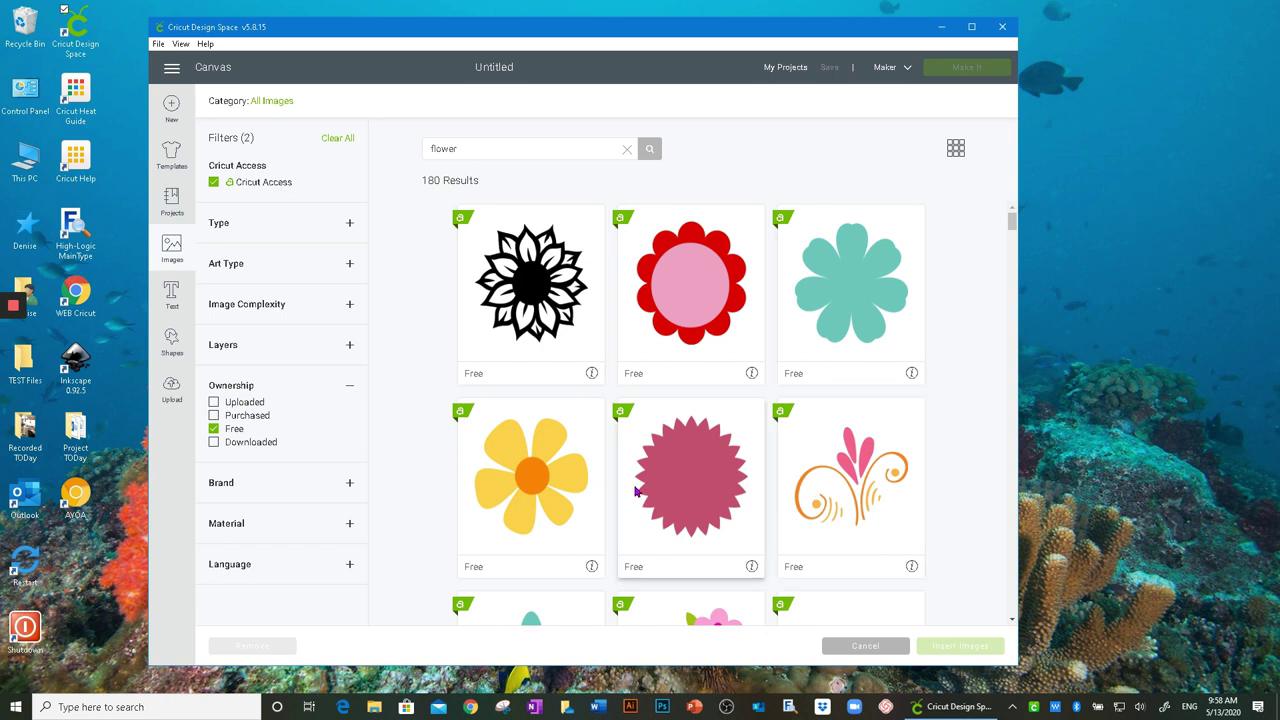
# Swap the Free filter for Downloaded and browse the 12 downloaded flower images.
pyautogui.click(213, 429)
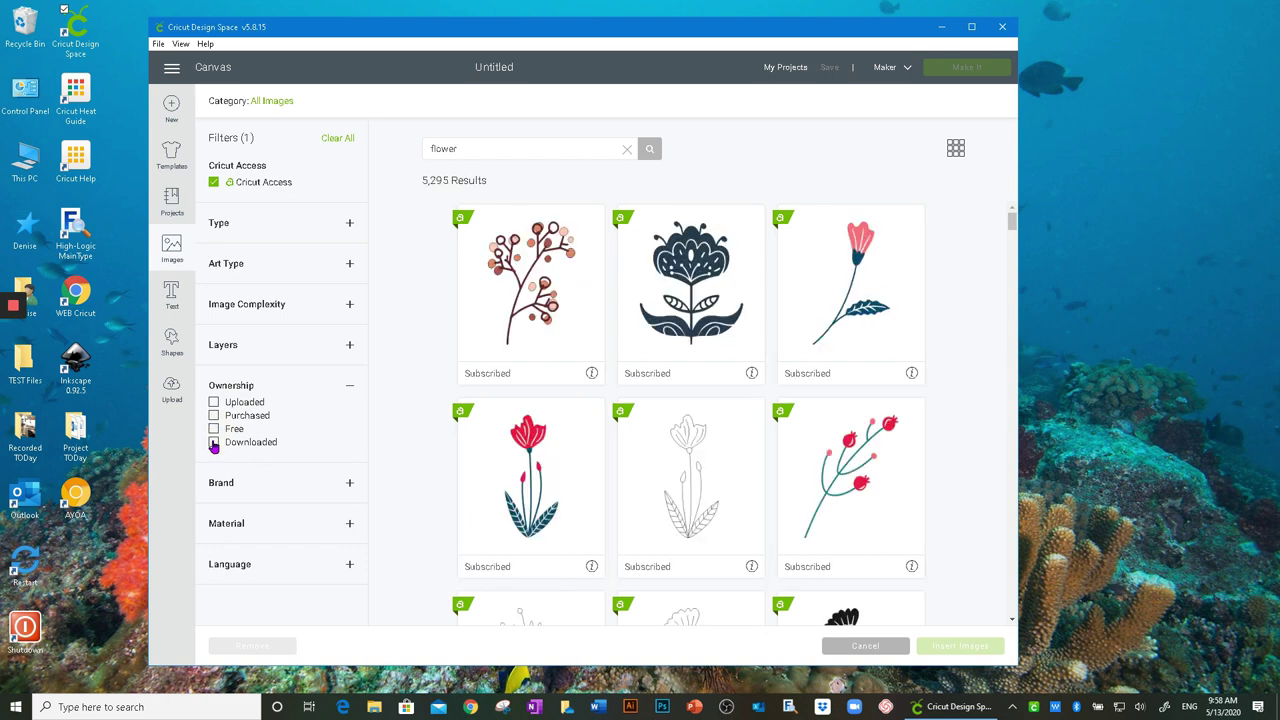
pyautogui.click(213, 443)
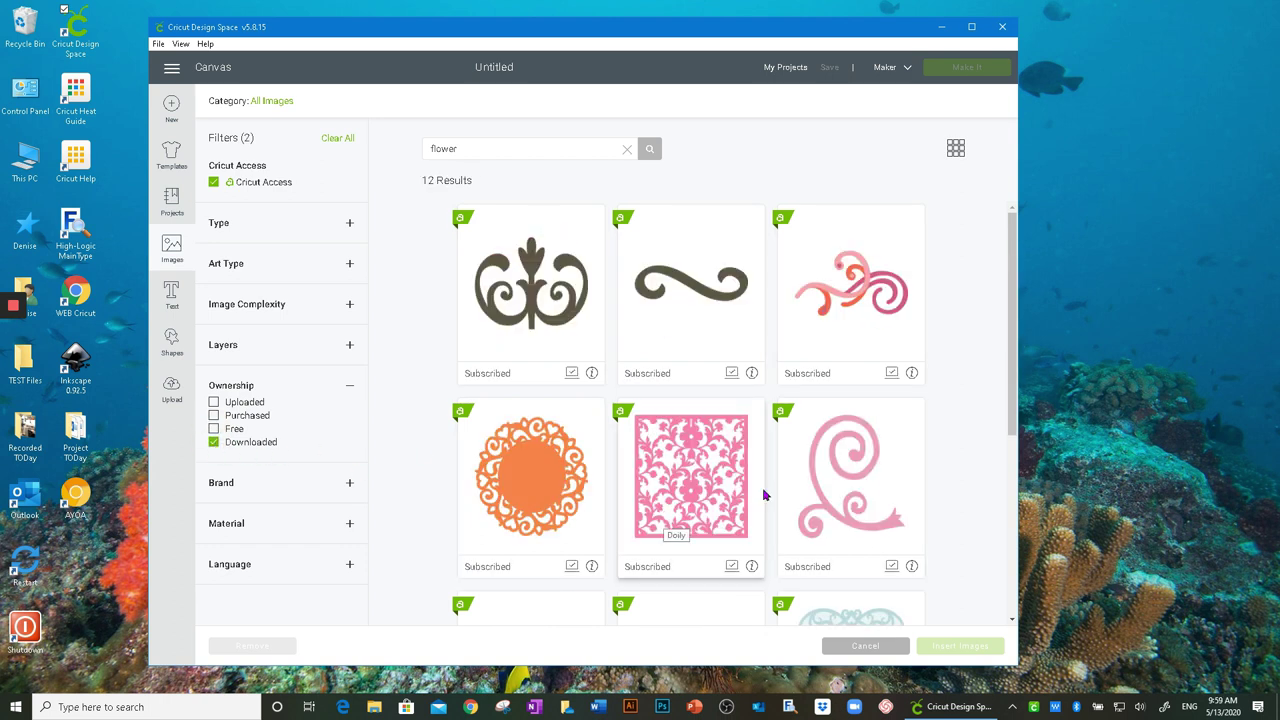
pyautogui.scroll(-5, 521, 493)
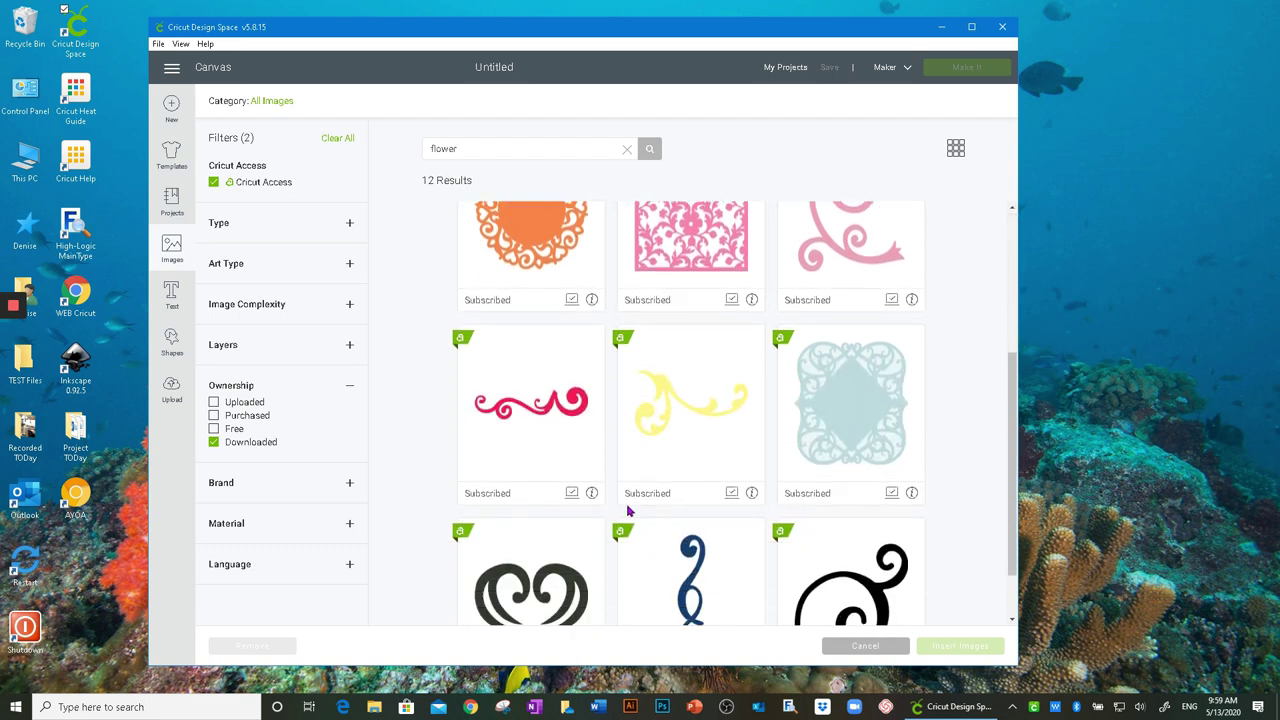
pyautogui.scroll(2, 496, 457)
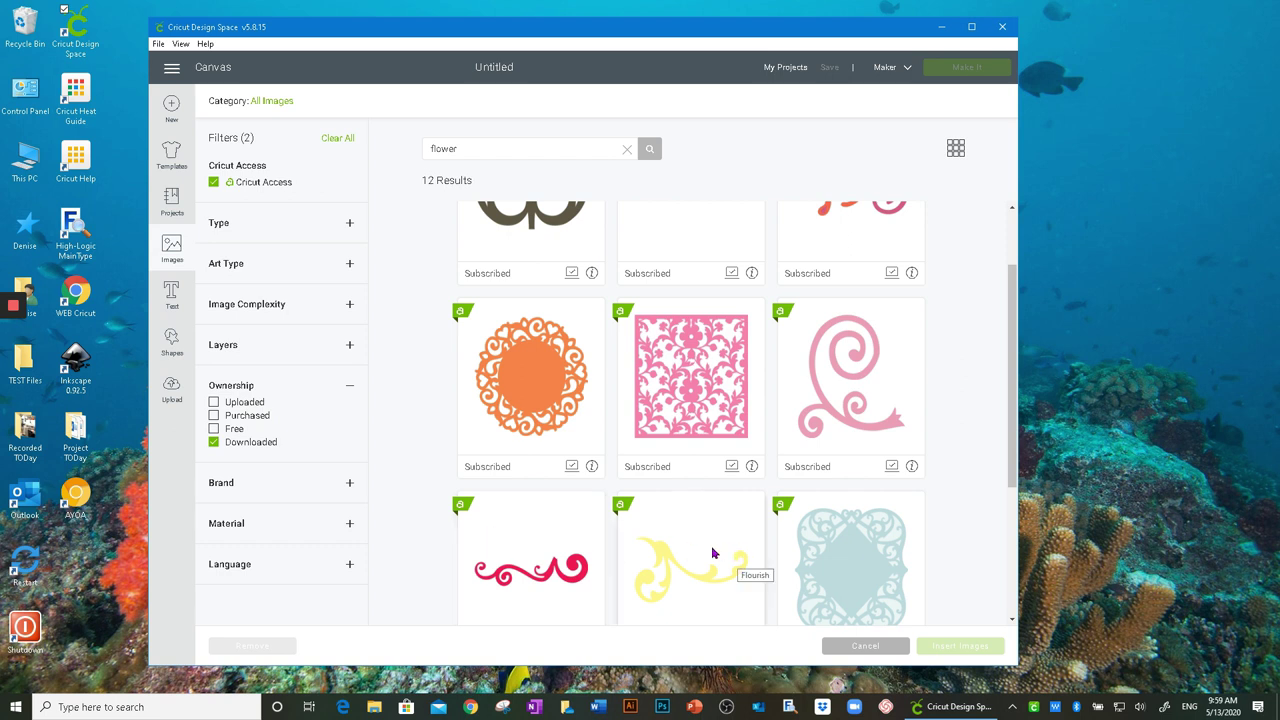
pyautogui.scroll(-2, 753, 521)
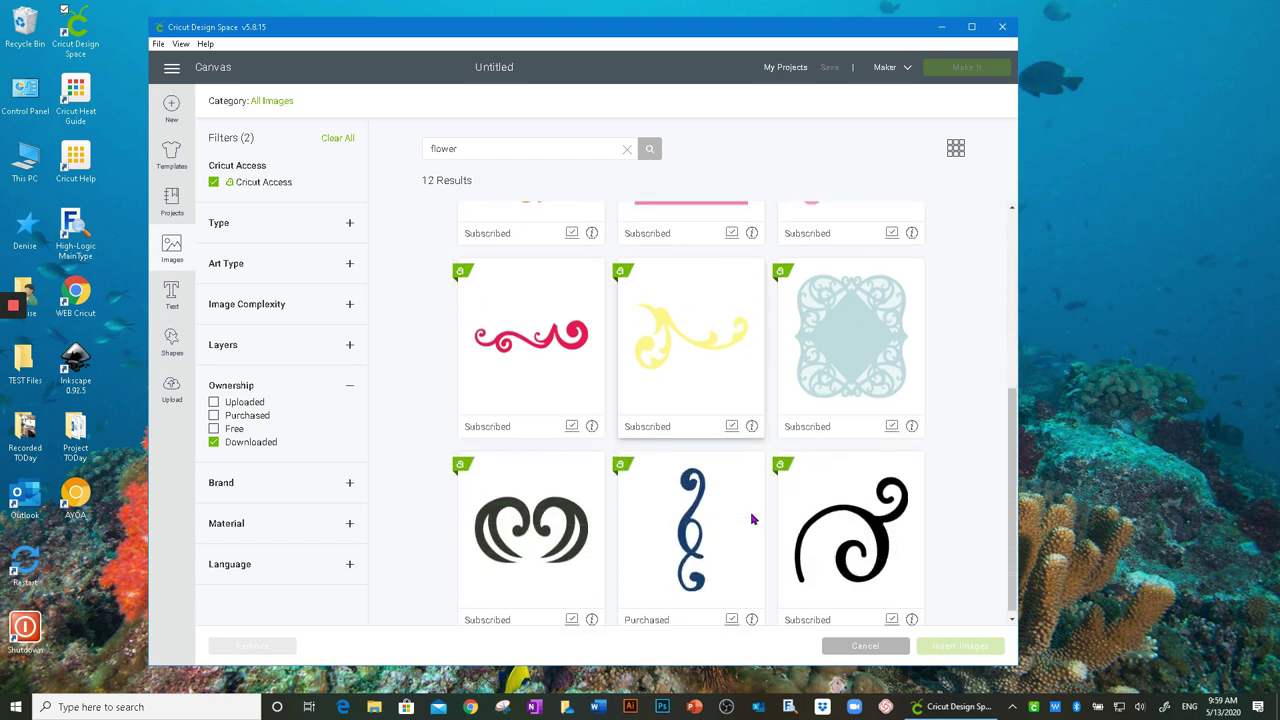
pyautogui.scroll(3, 751, 517)
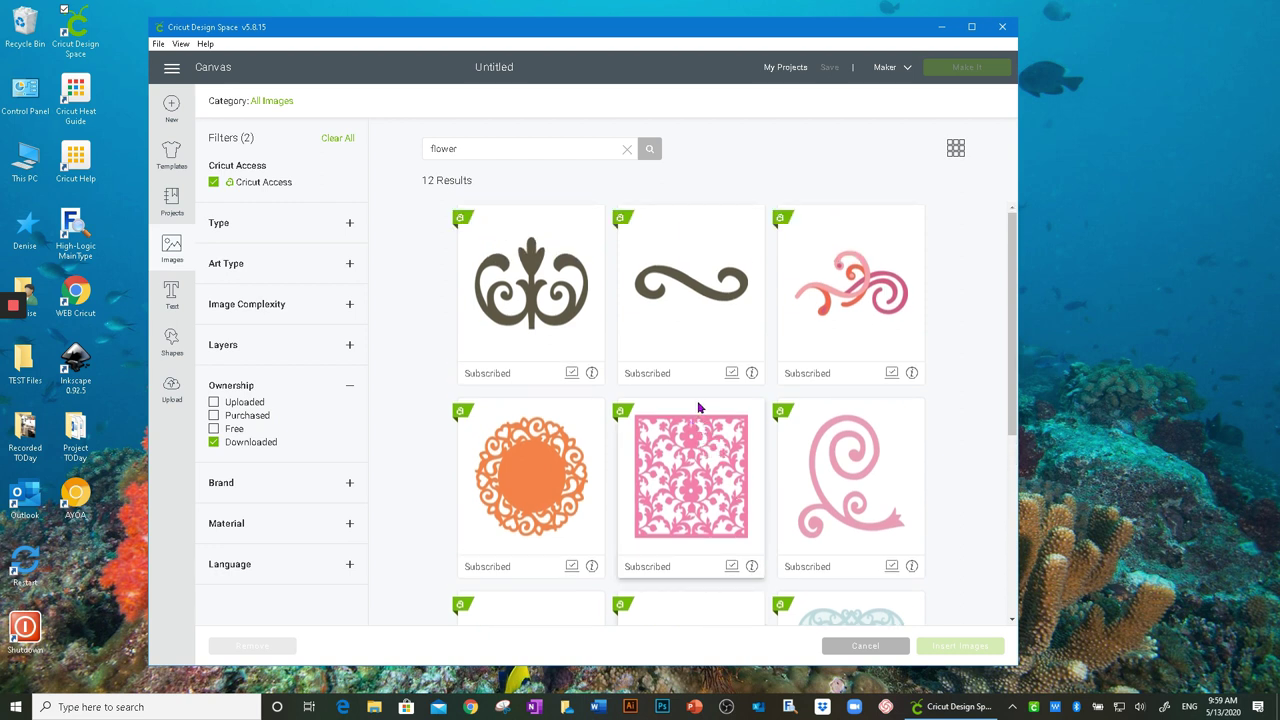
# Untick Downloaded, then check and collapse the Ownership, Brand, Material and Language sections.
pyautogui.click(213, 443)
pyautogui.click(350, 385)
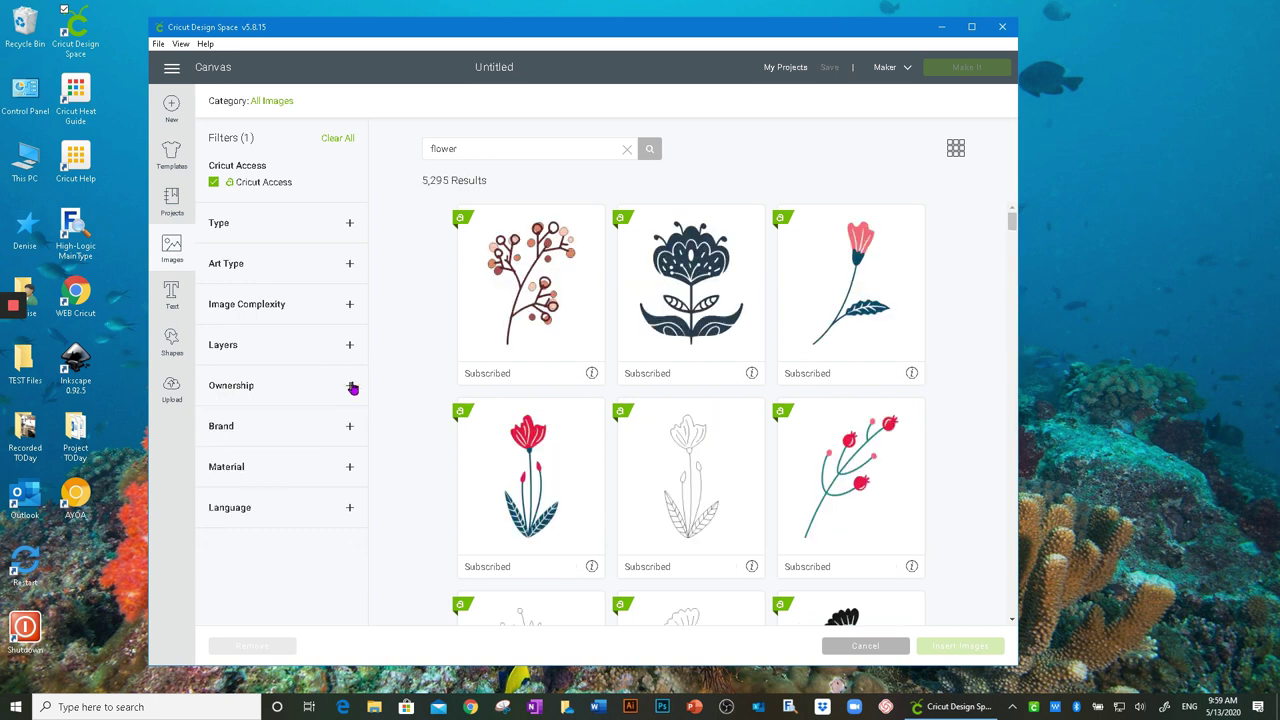
pyautogui.click(347, 427)
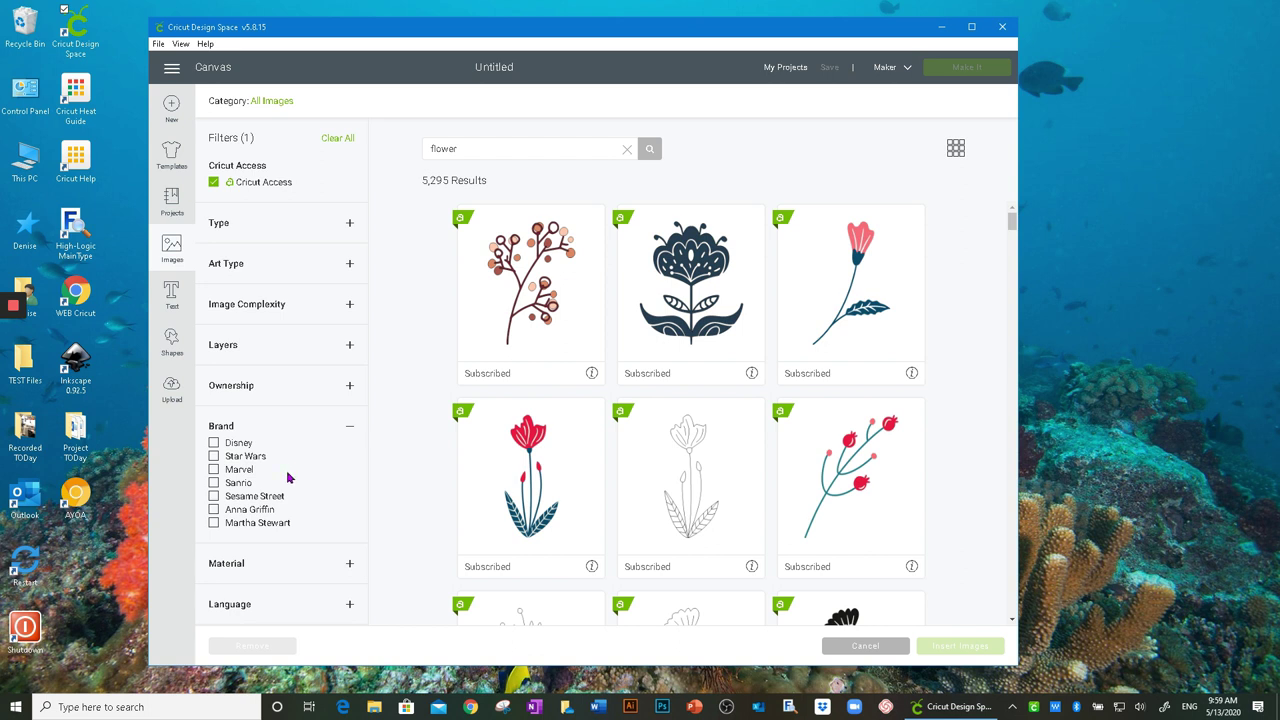
pyautogui.click(347, 430)
pyautogui.click(348, 467)
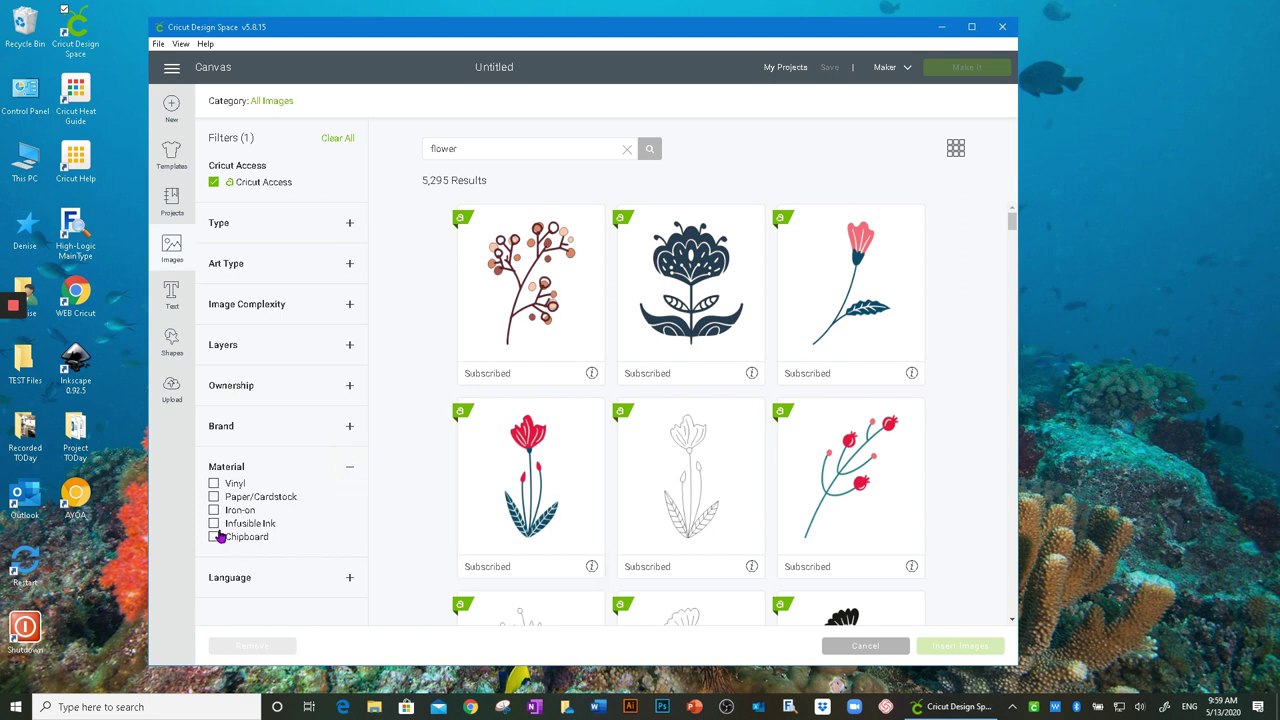
pyautogui.click(347, 467)
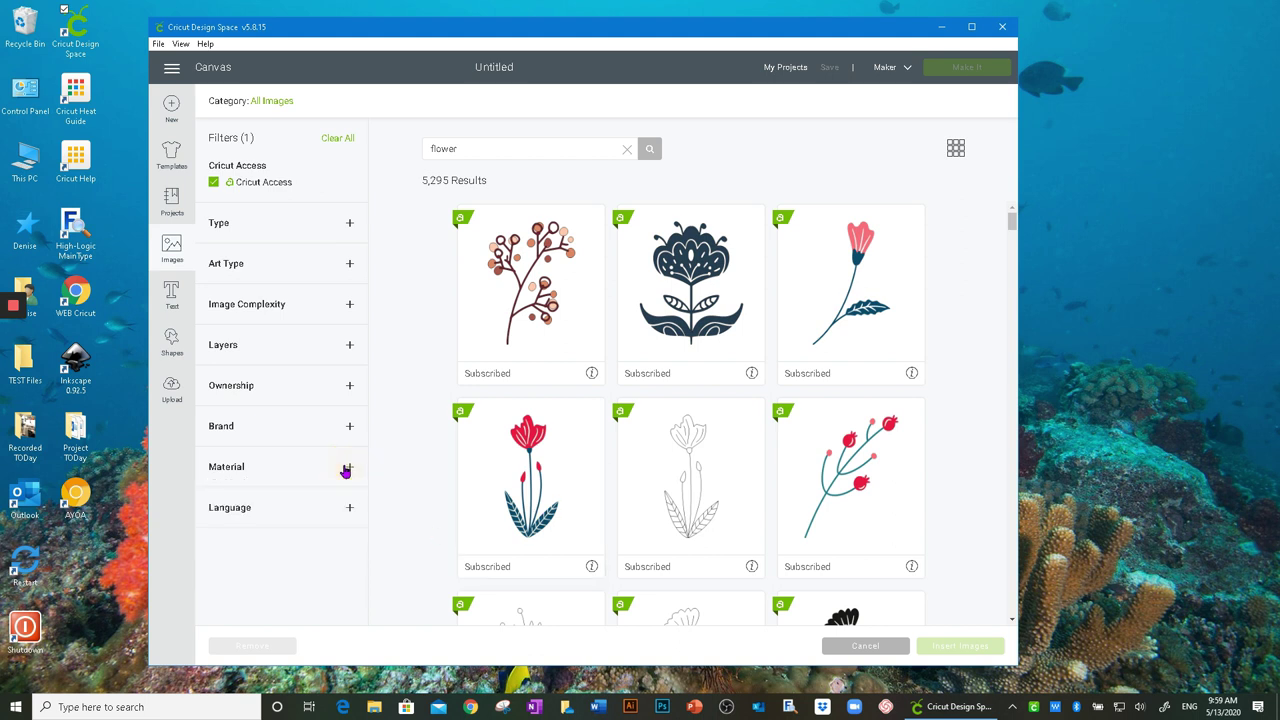
pyautogui.click(347, 507)
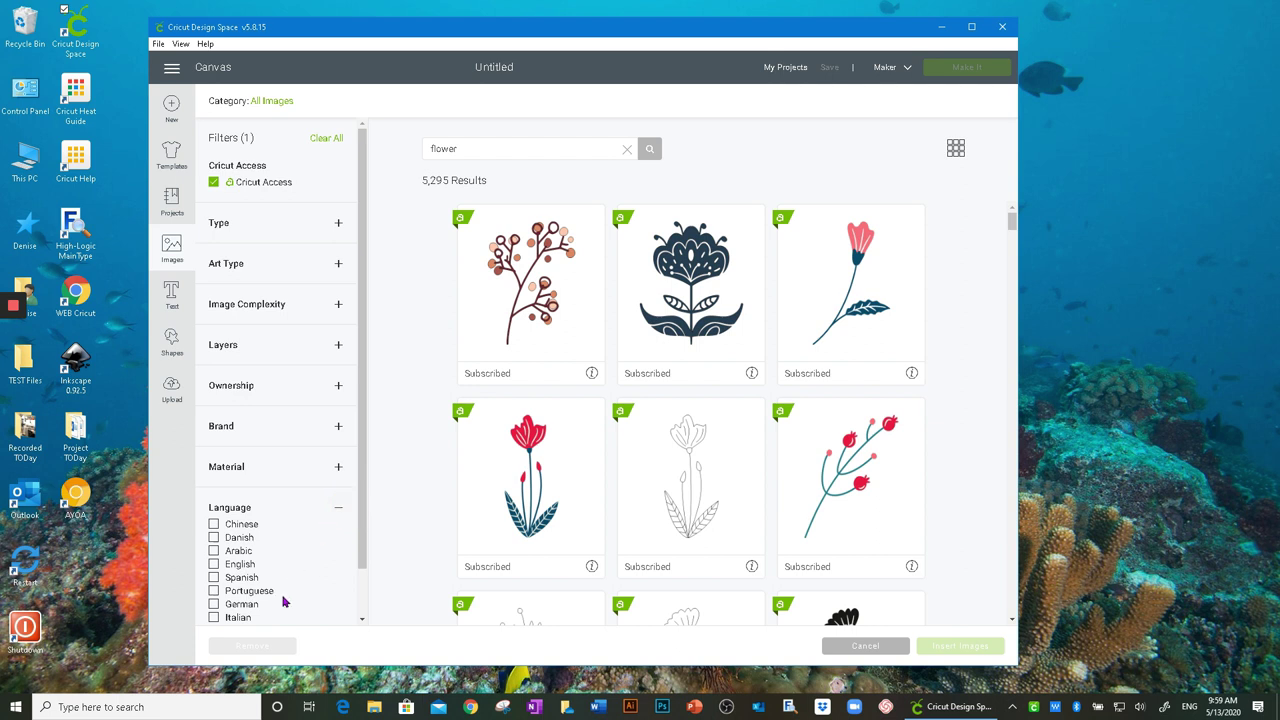
pyautogui.click(335, 511)
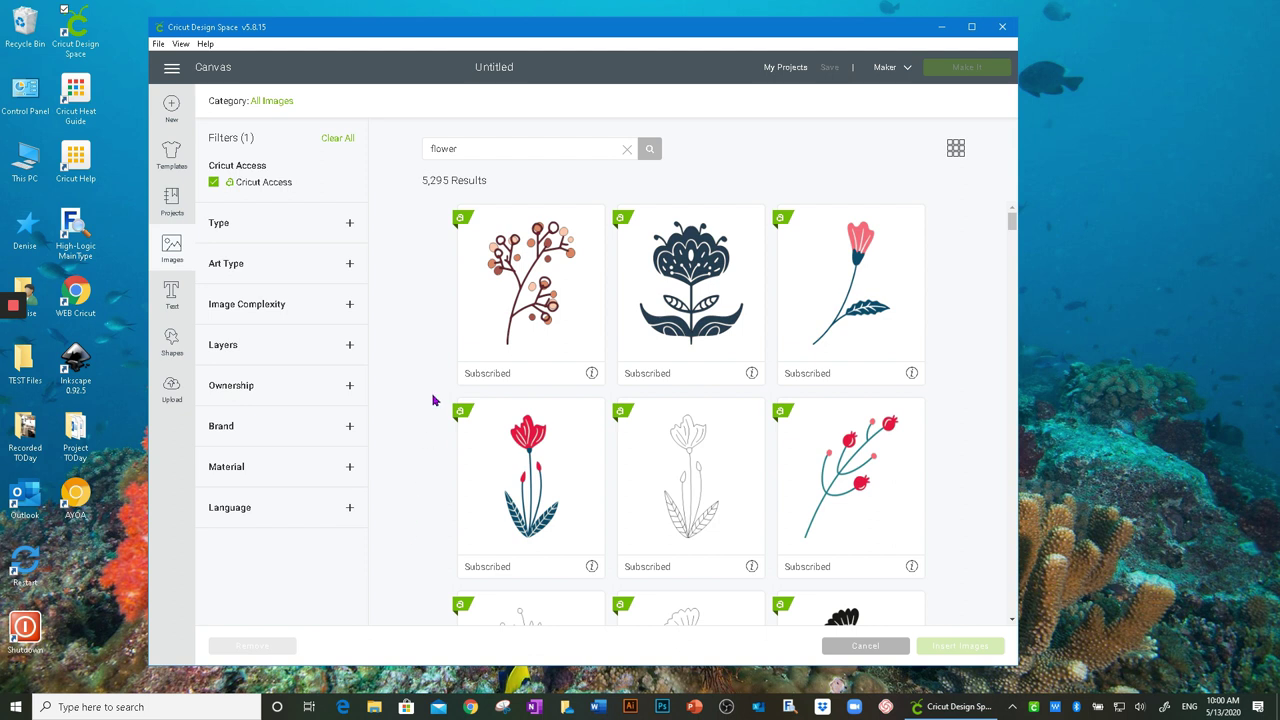
# Clear the 'flower' search term, scroll the 119,300-image grid, and open the category overview.
pyautogui.click(264, 104)
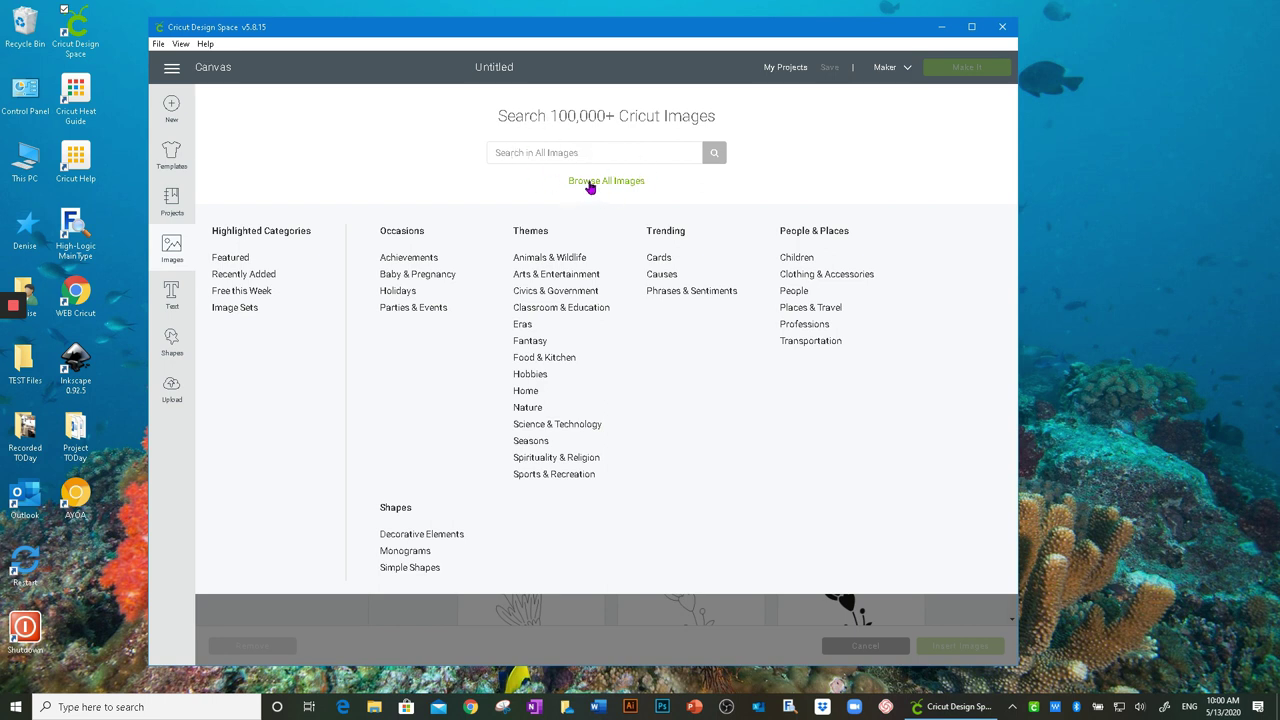
pyautogui.click(589, 184)
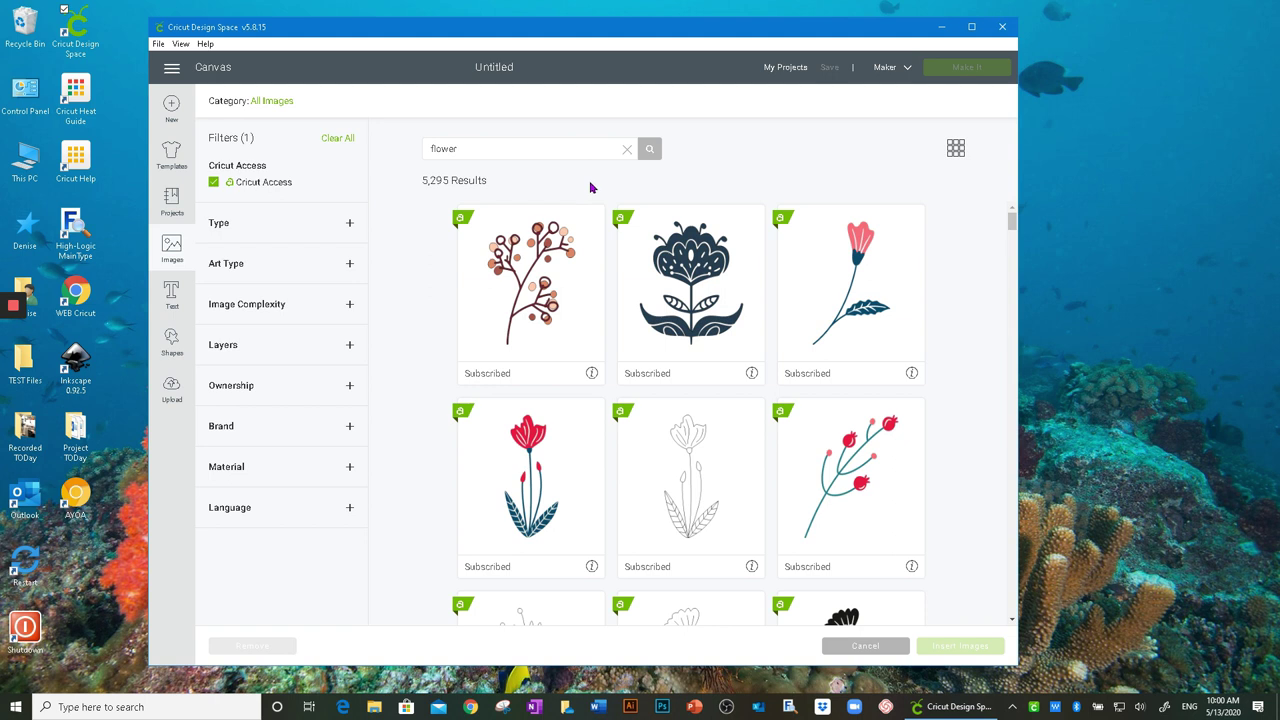
pyautogui.click(628, 148)
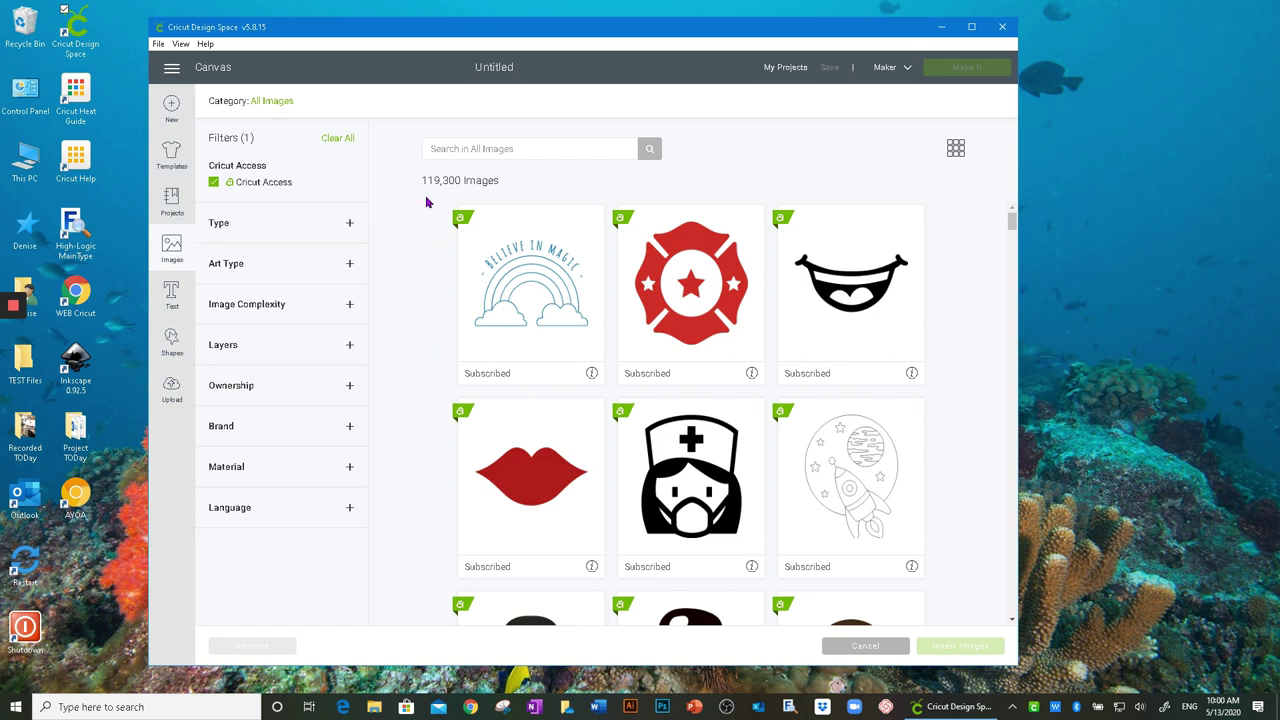
pyautogui.scroll(-2, 957, 409)
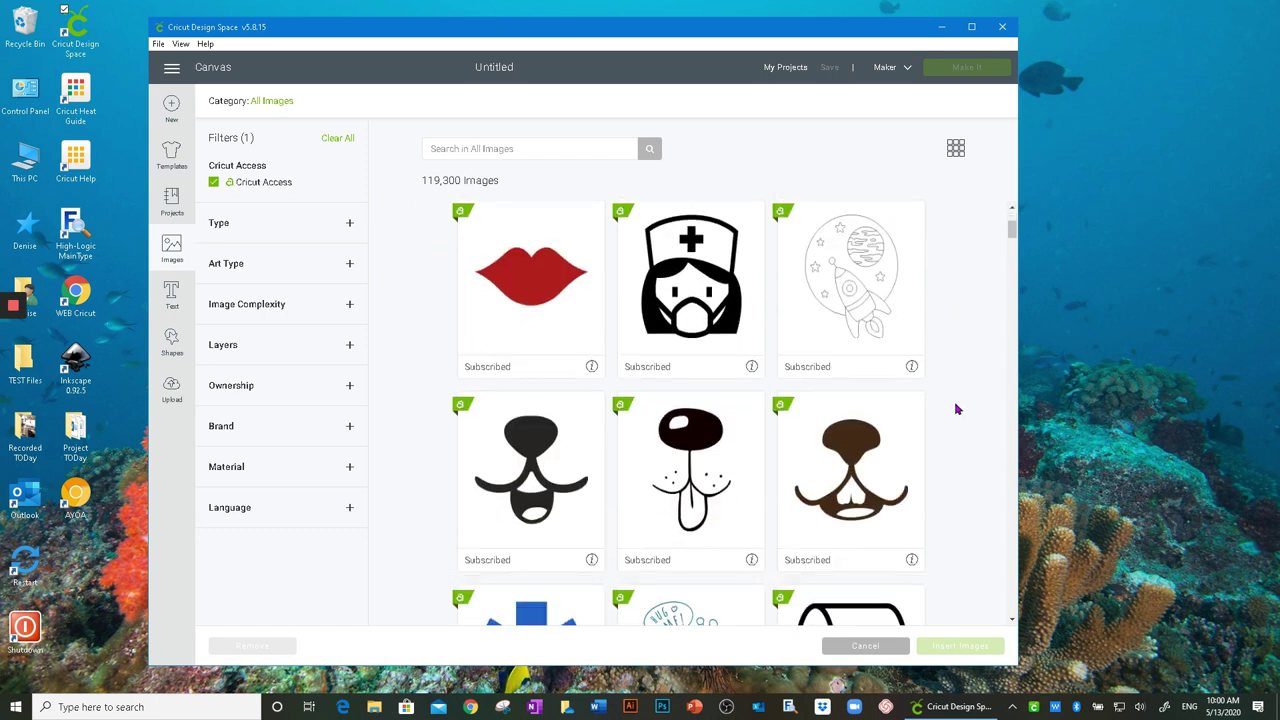
pyautogui.scroll(2, 957, 409)
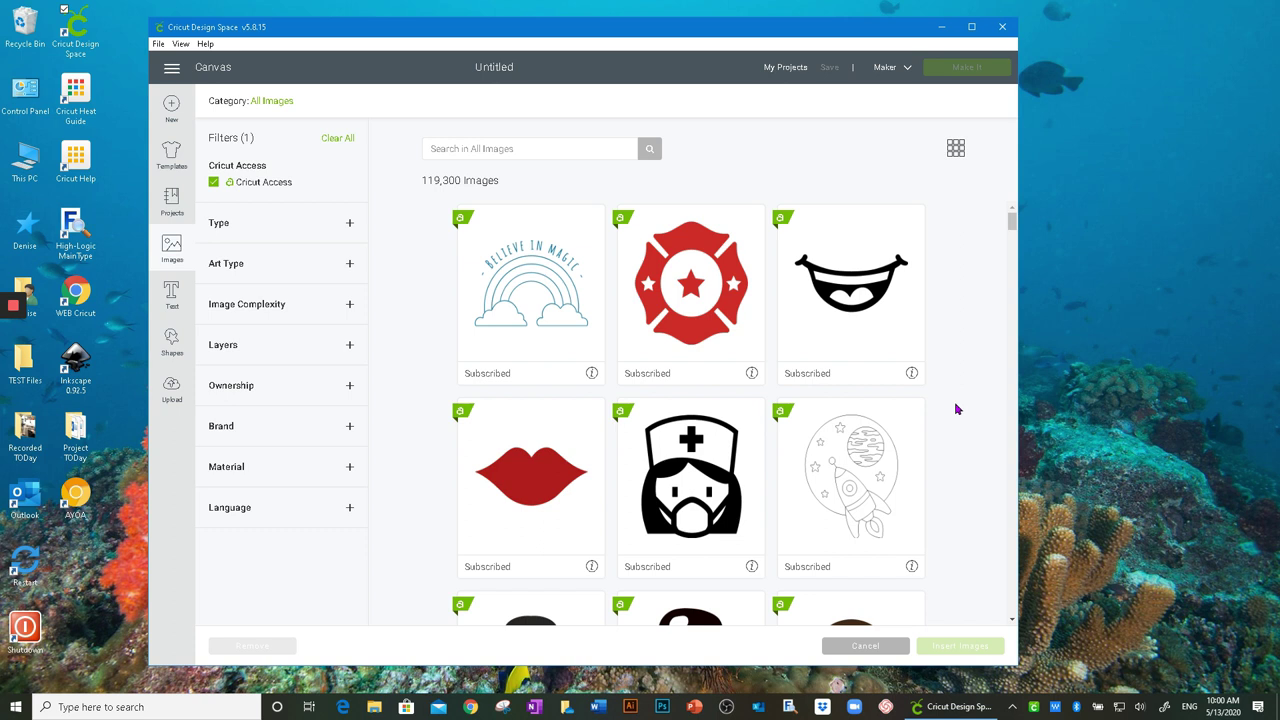
pyautogui.scroll(-3, 734, 440)
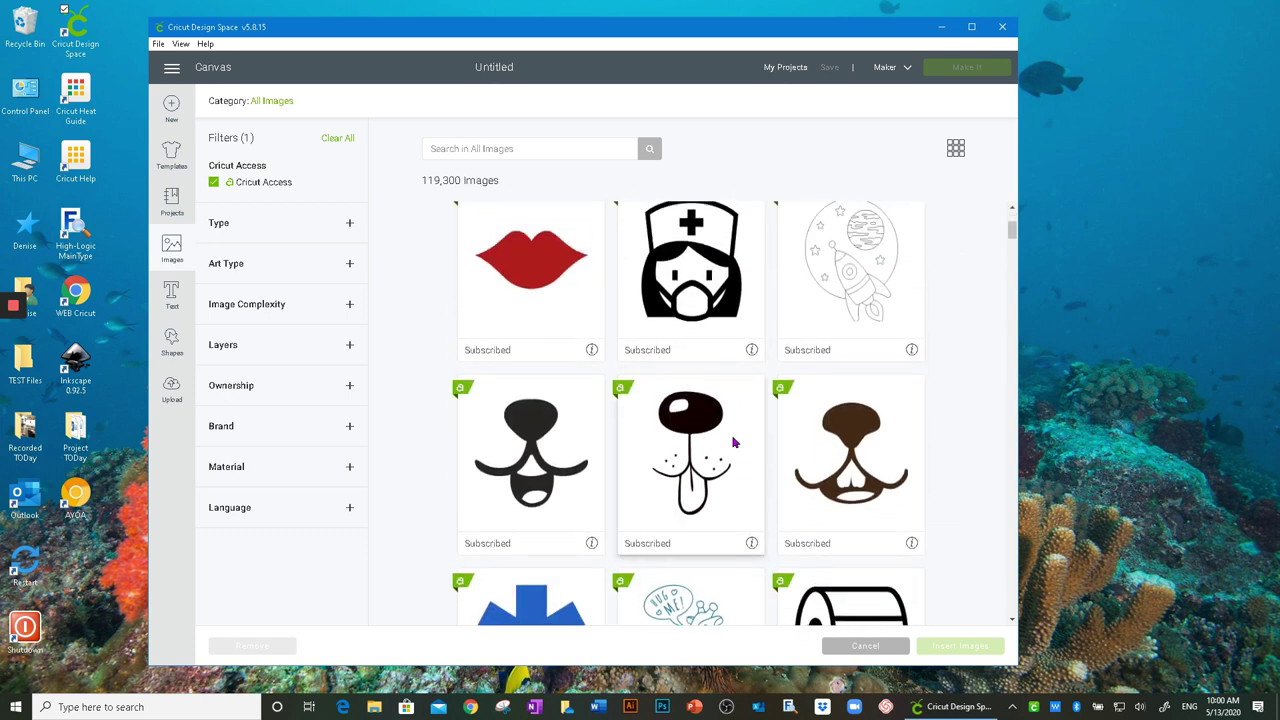
pyautogui.scroll(2, 734, 442)
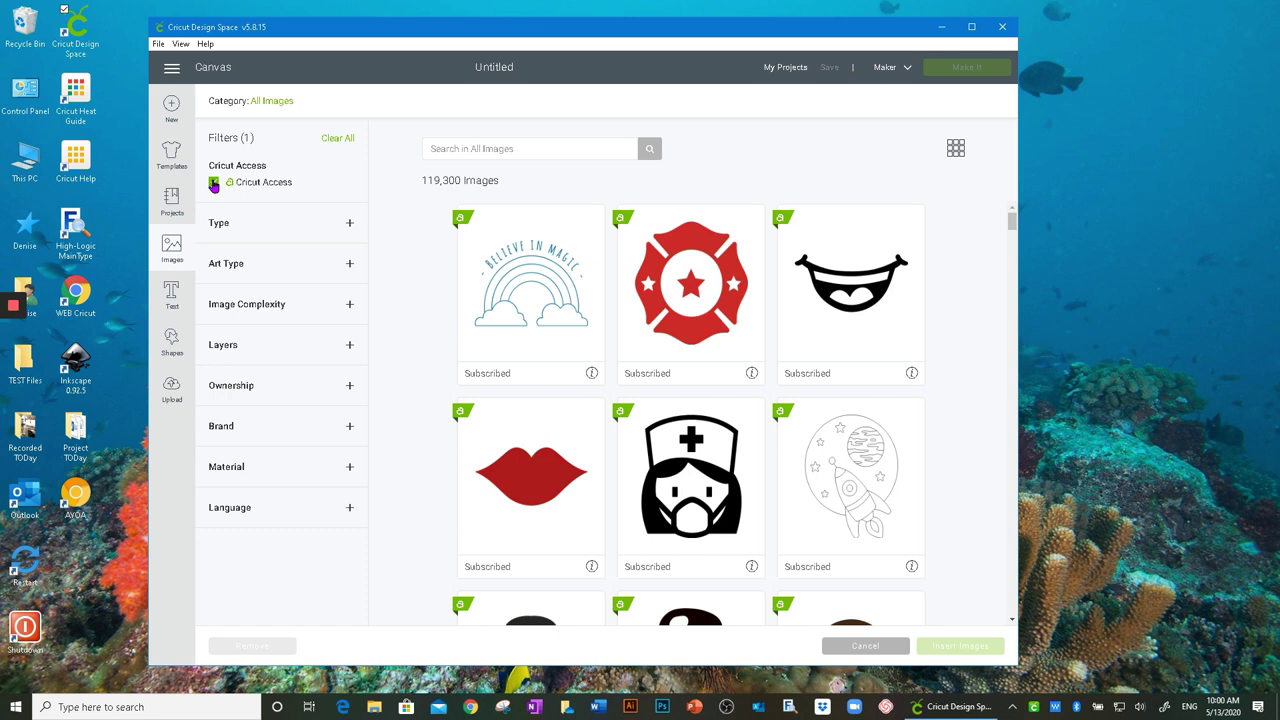
pyautogui.click(265, 103)
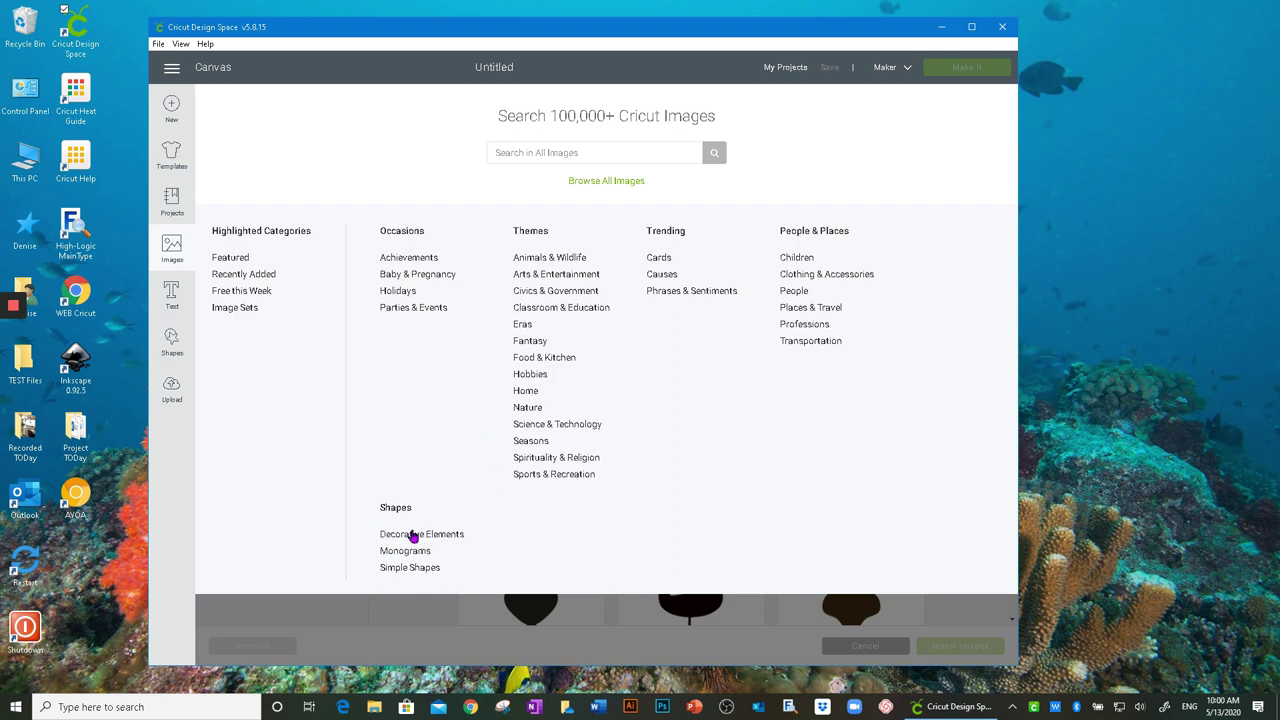
# Resize the window wider, narrower, then wider so Shapes reflows into a sixth category column.
pyautogui.moveTo(1021, 339); pyautogui.dragTo(1181, 337)
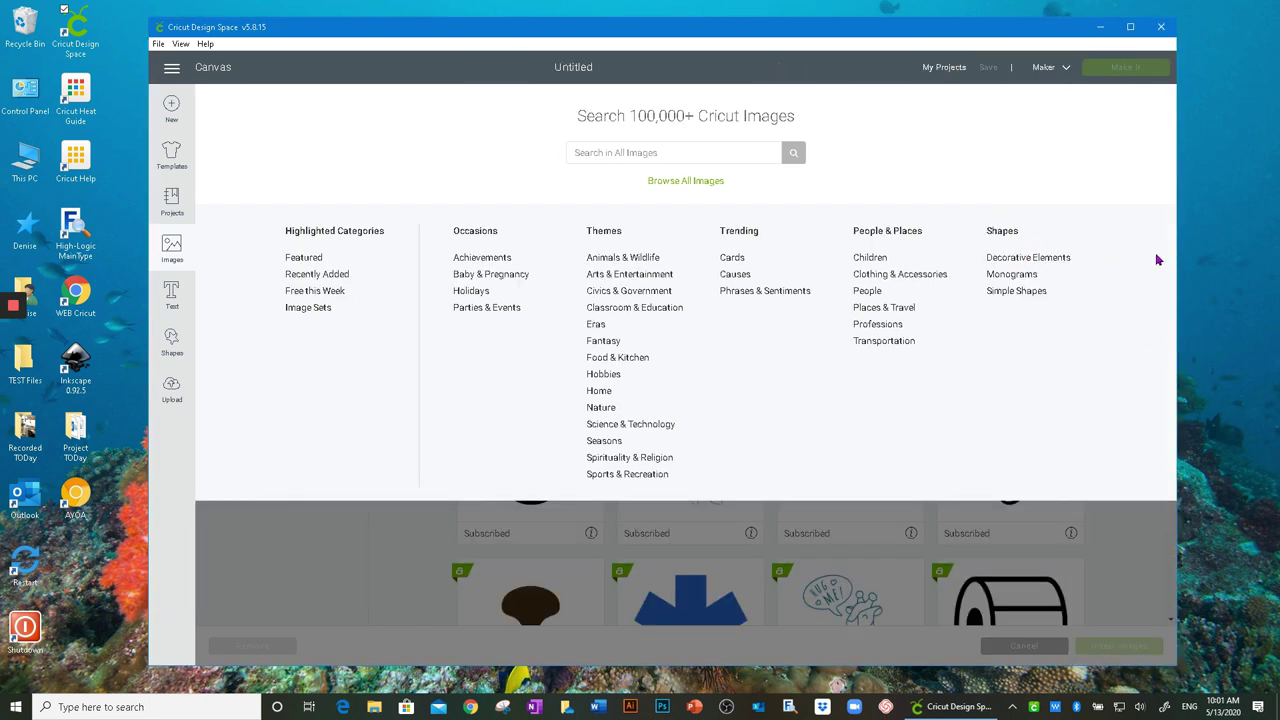
pyautogui.moveTo(1176, 257); pyautogui.dragTo(966, 292)
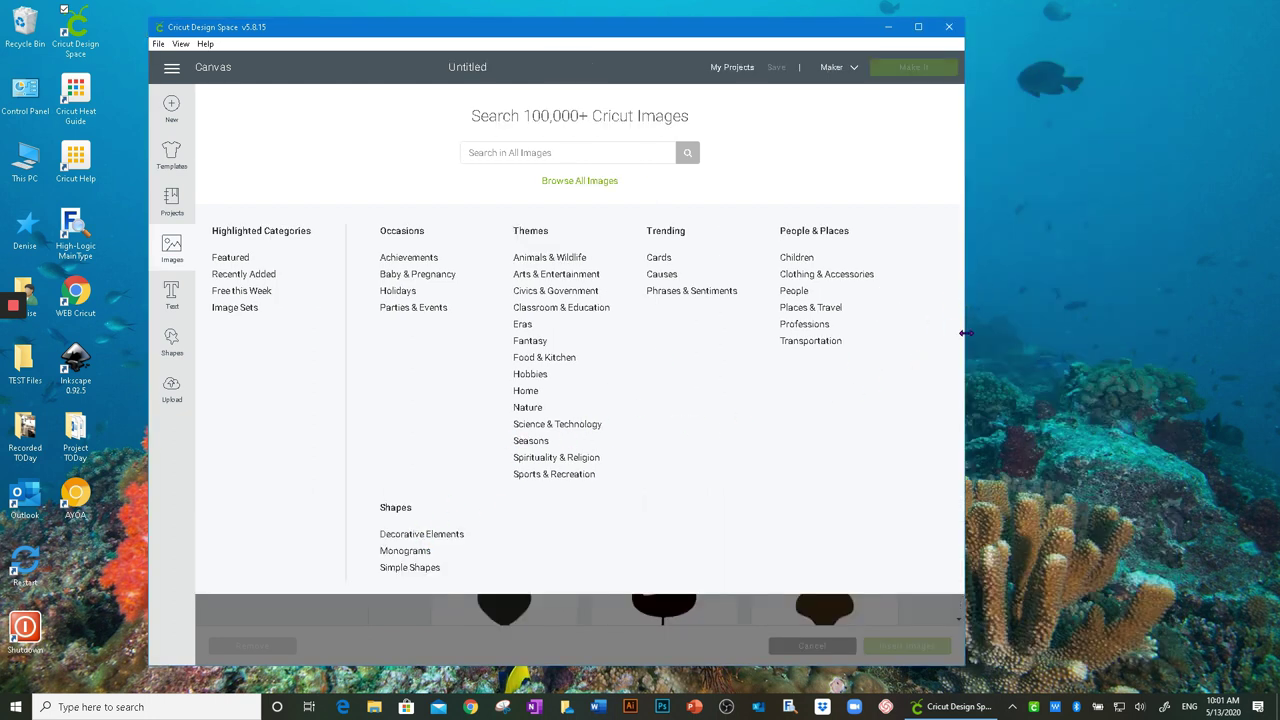
pyautogui.moveTo(966, 333); pyautogui.dragTo(1086, 329)
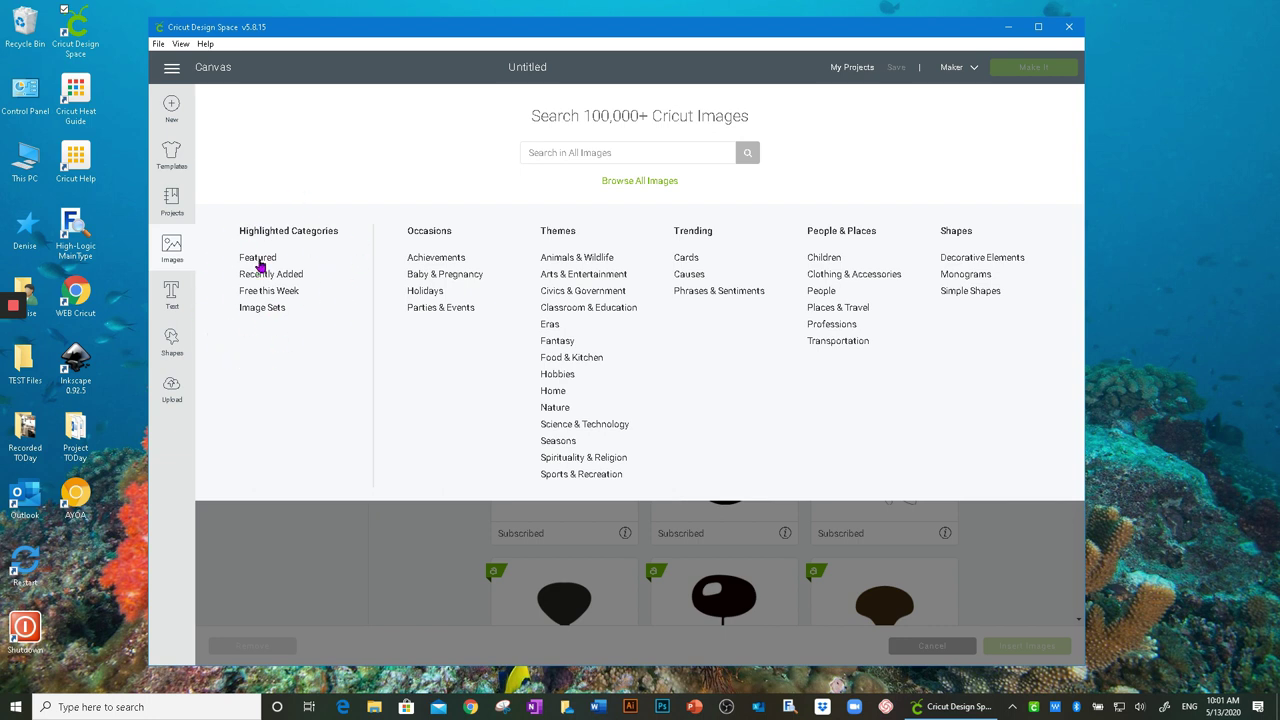
# Open the Featured image category and scroll through its images.
pyautogui.click(258, 258)
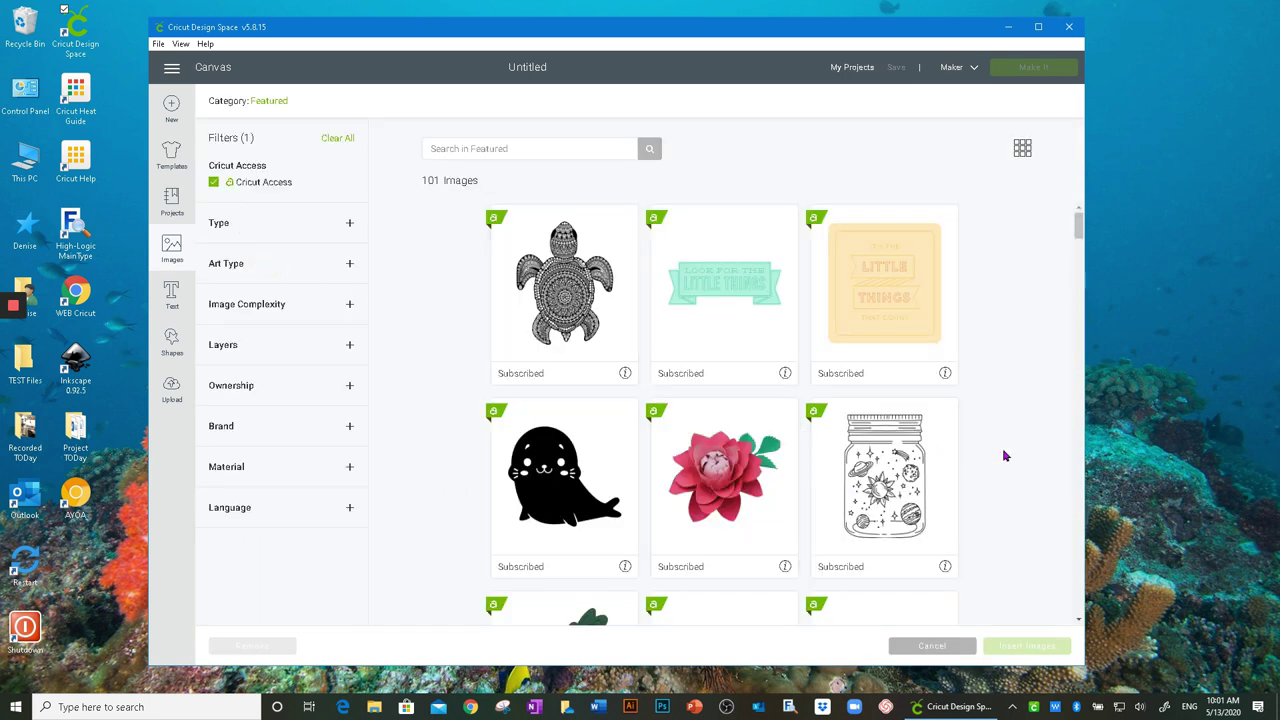
pyautogui.scroll(-1, 1005, 456)
pyautogui.scroll(-5, 1005, 456)
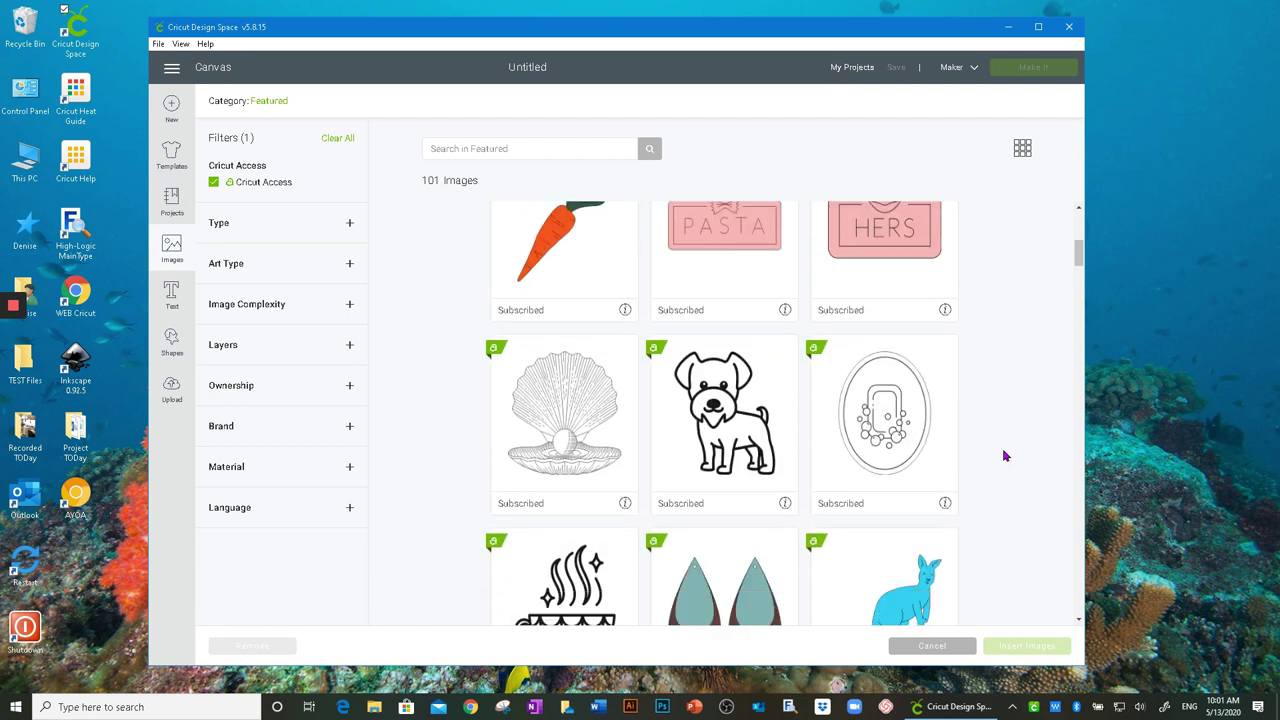
pyautogui.scroll(-2, 1005, 456)
pyautogui.scroll(3, 998, 451)
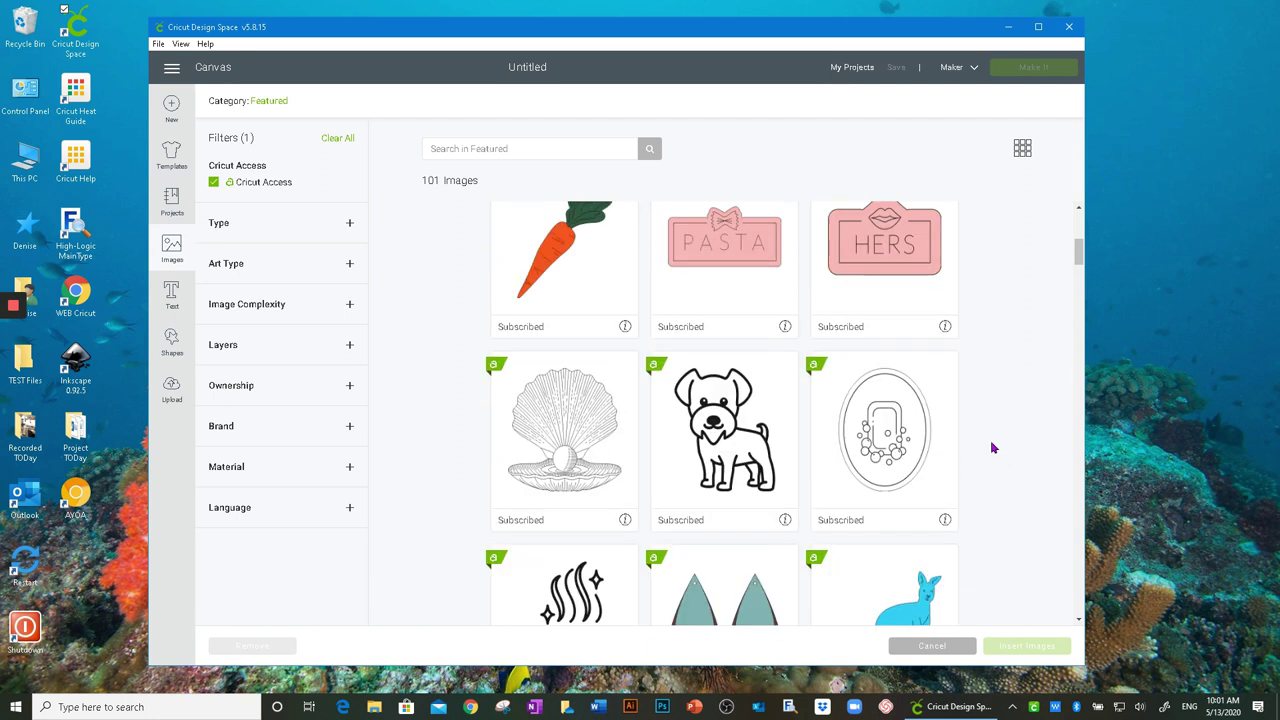
# Switch to the Recently Added category and limit it to Draw Only images.
pyautogui.click(268, 102)
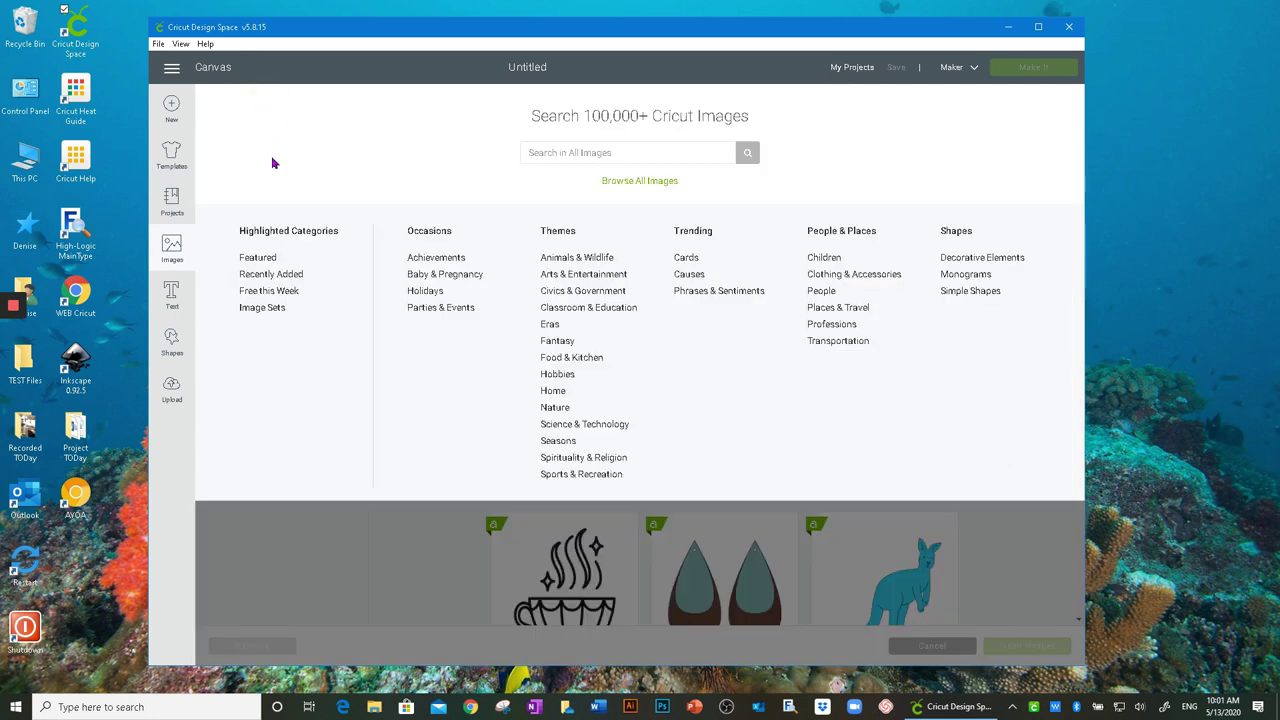
pyautogui.click(268, 276)
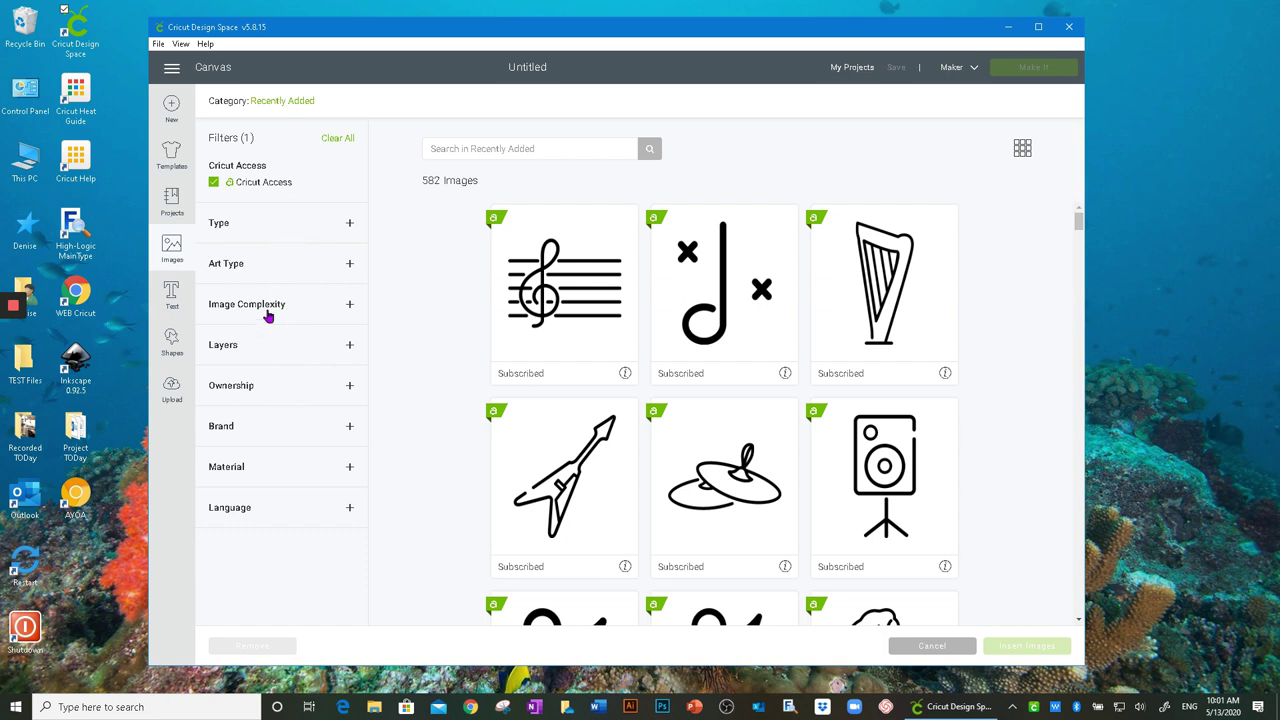
pyautogui.click(350, 265)
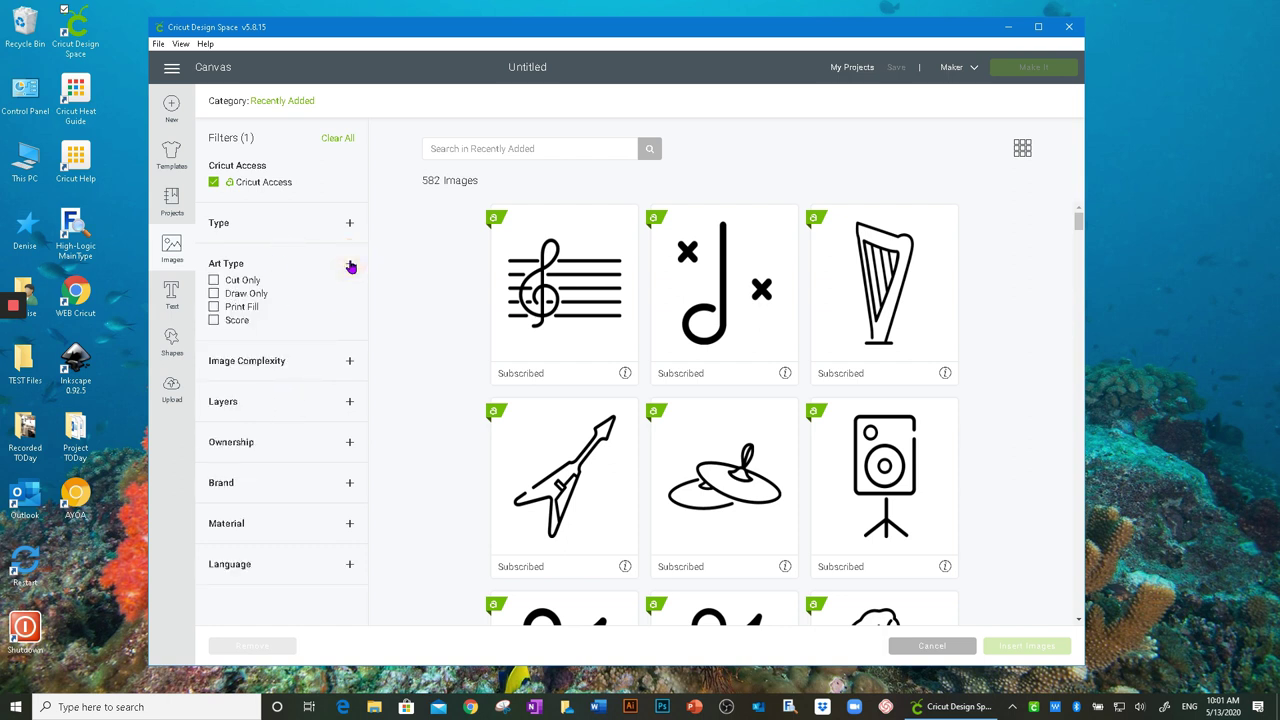
pyautogui.click(213, 294)
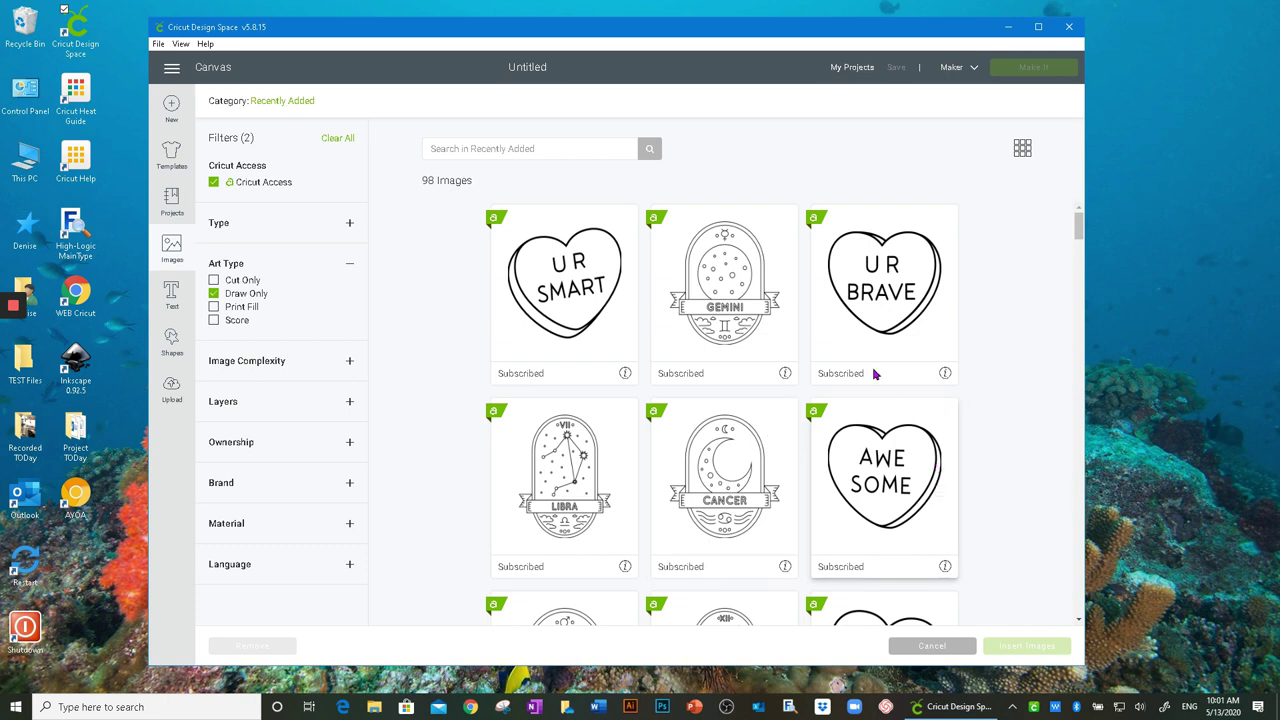
# Browse Free this Week's 2,287 images without Draw Only, then collapse Art Type and reopen categories.
pyautogui.click(268, 104)
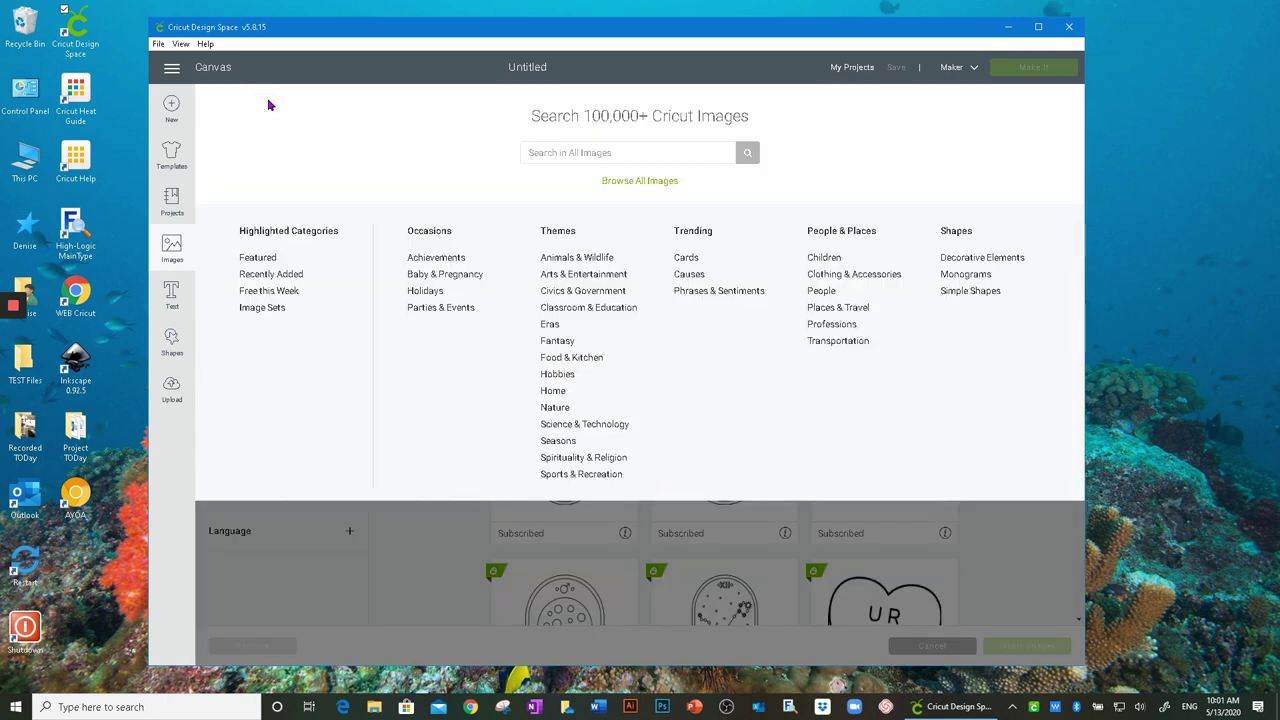
pyautogui.click(255, 294)
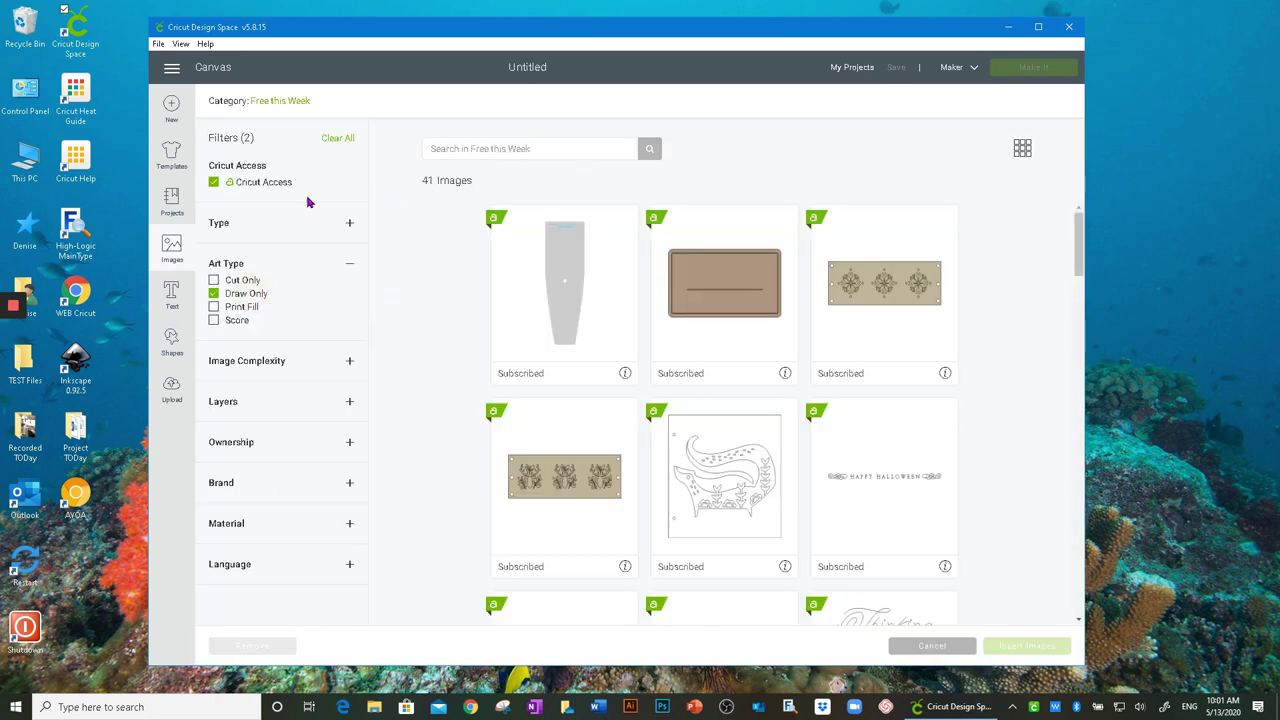
pyautogui.click(214, 296)
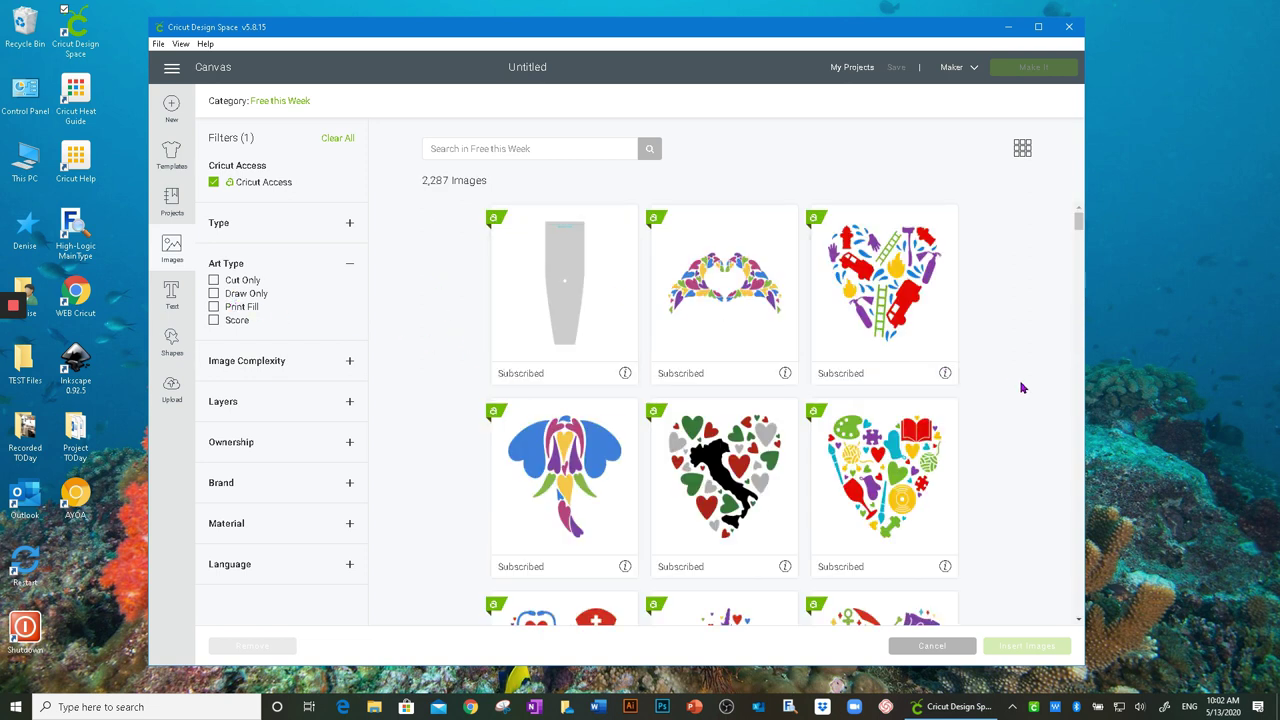
pyautogui.scroll(-6, 1022, 388)
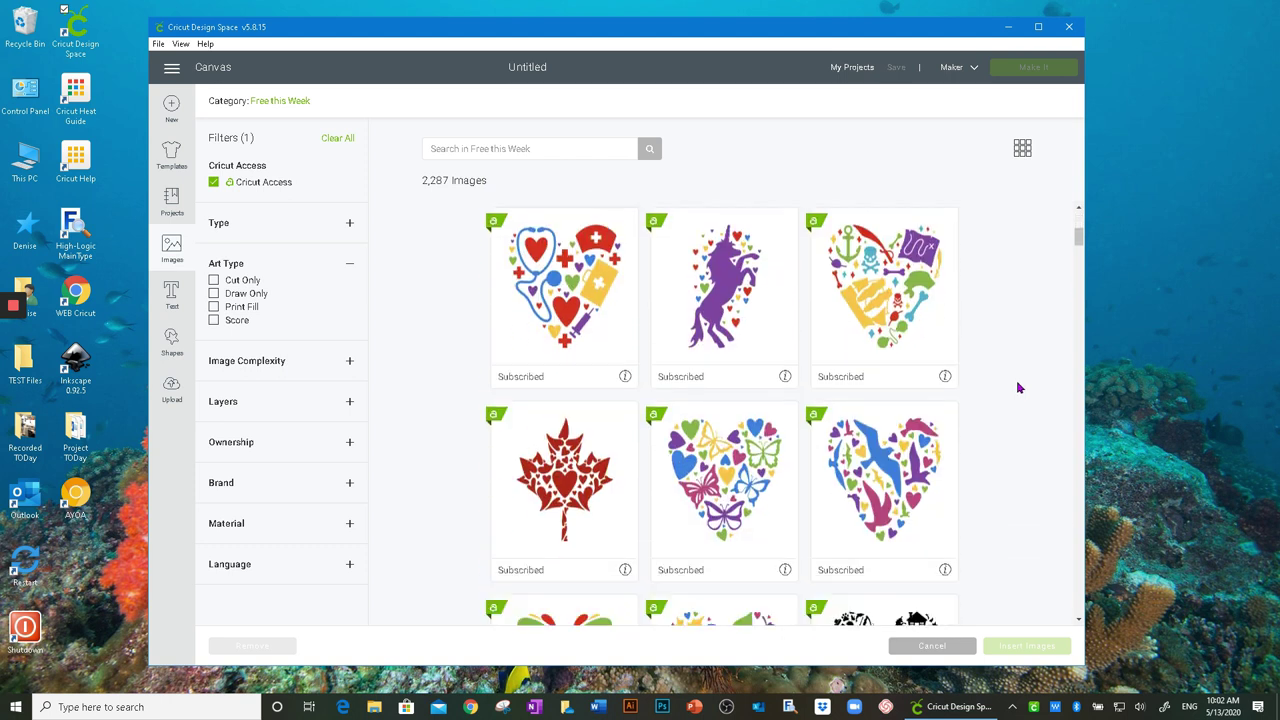
pyautogui.scroll(4, 1018, 388)
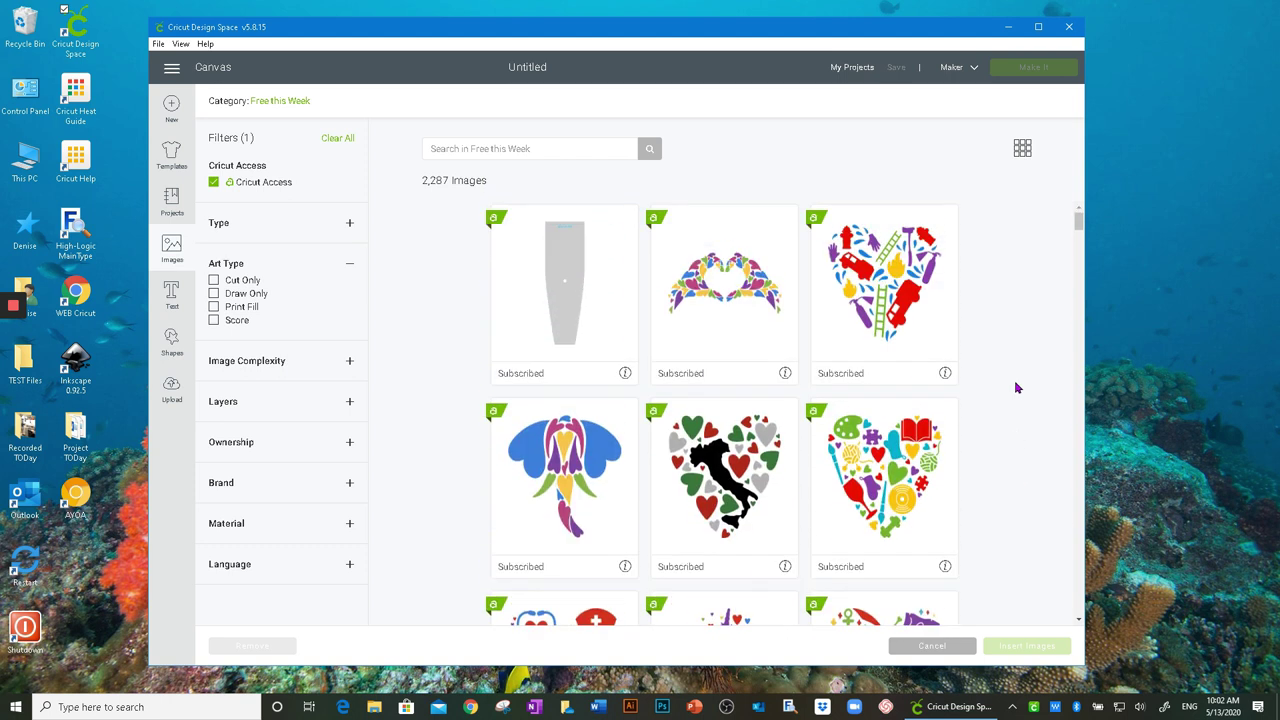
pyautogui.scroll(-7, 1017, 388)
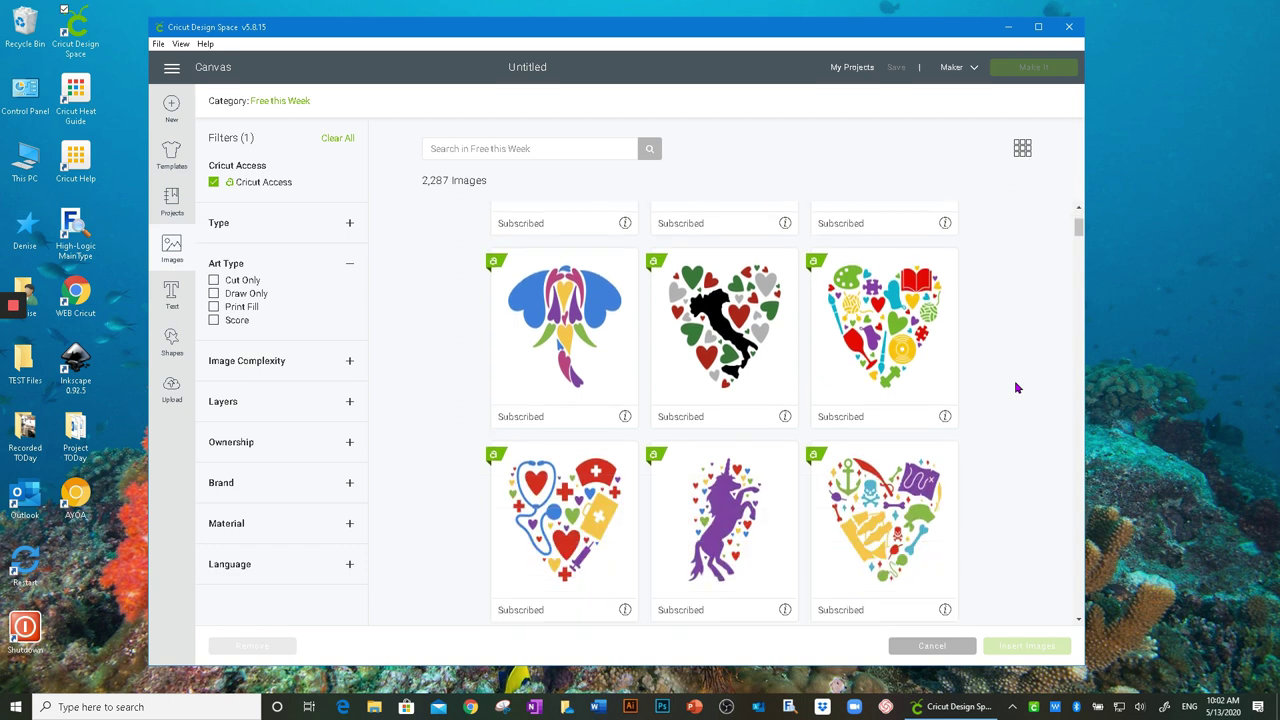
pyautogui.scroll(-4, 1012, 388)
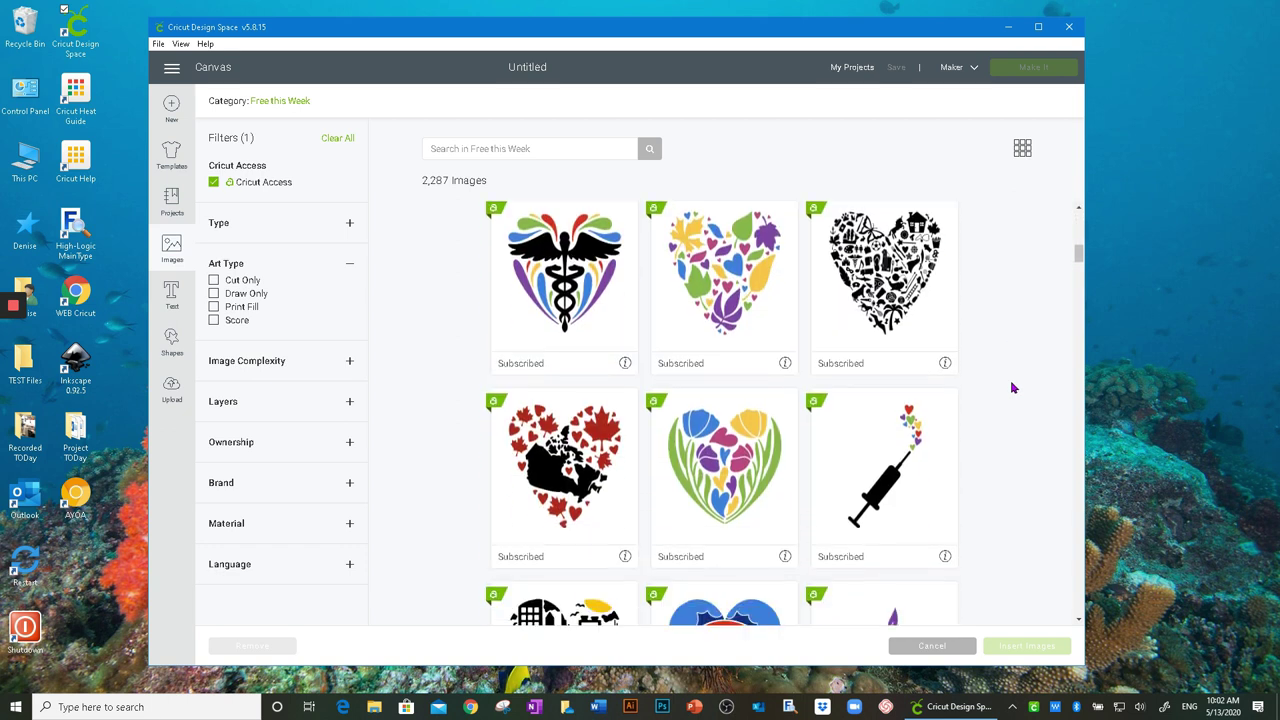
pyautogui.scroll(3, 1010, 370)
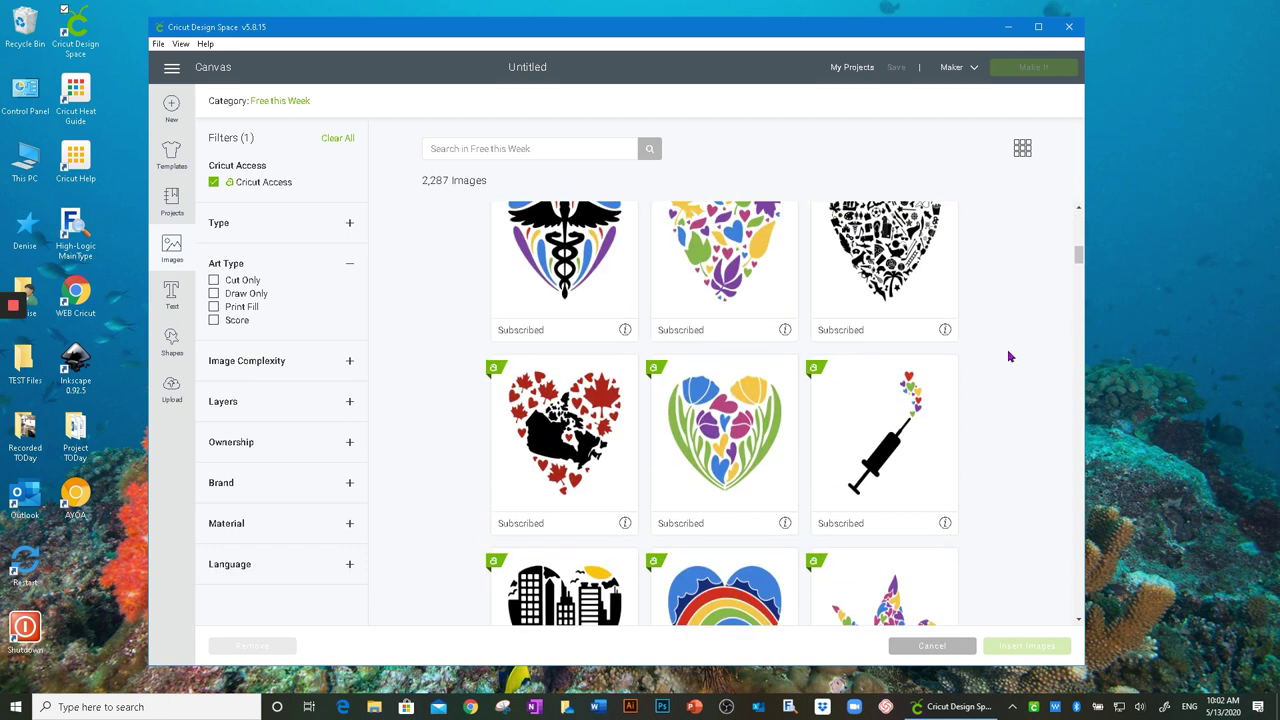
pyautogui.moveTo(1078, 258); pyautogui.dragTo(1066, 212)
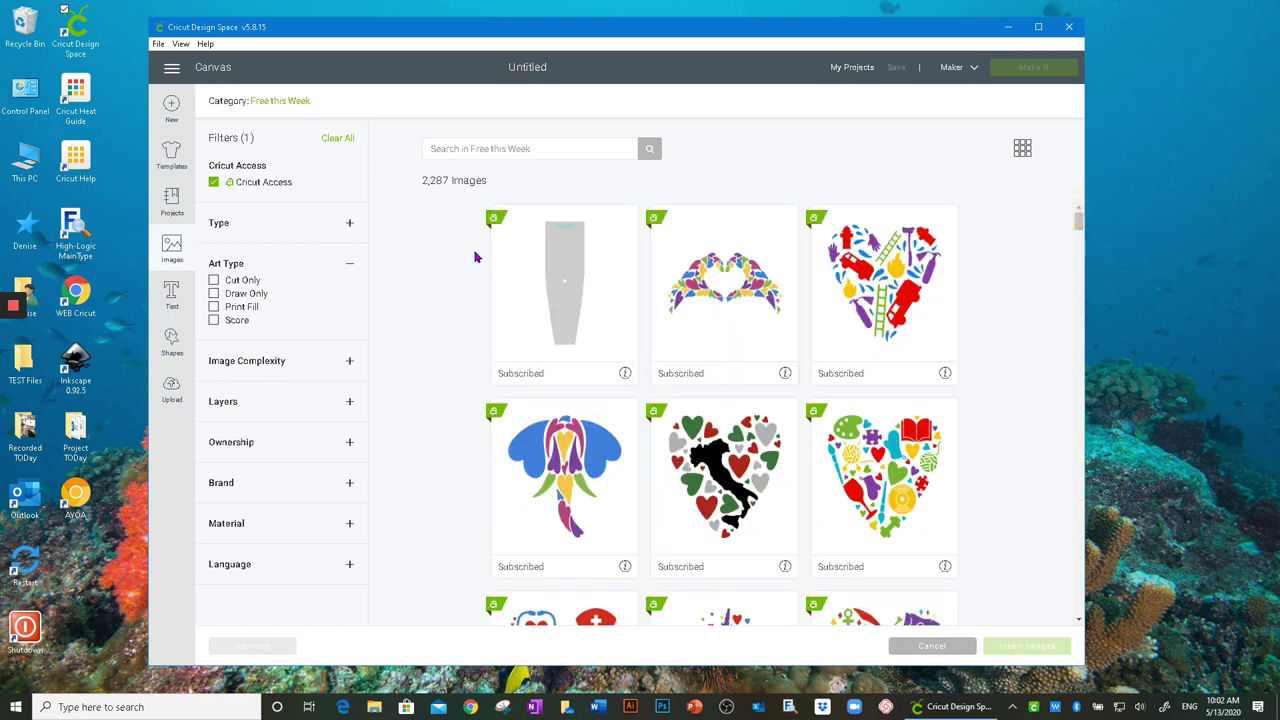
pyautogui.click(349, 264)
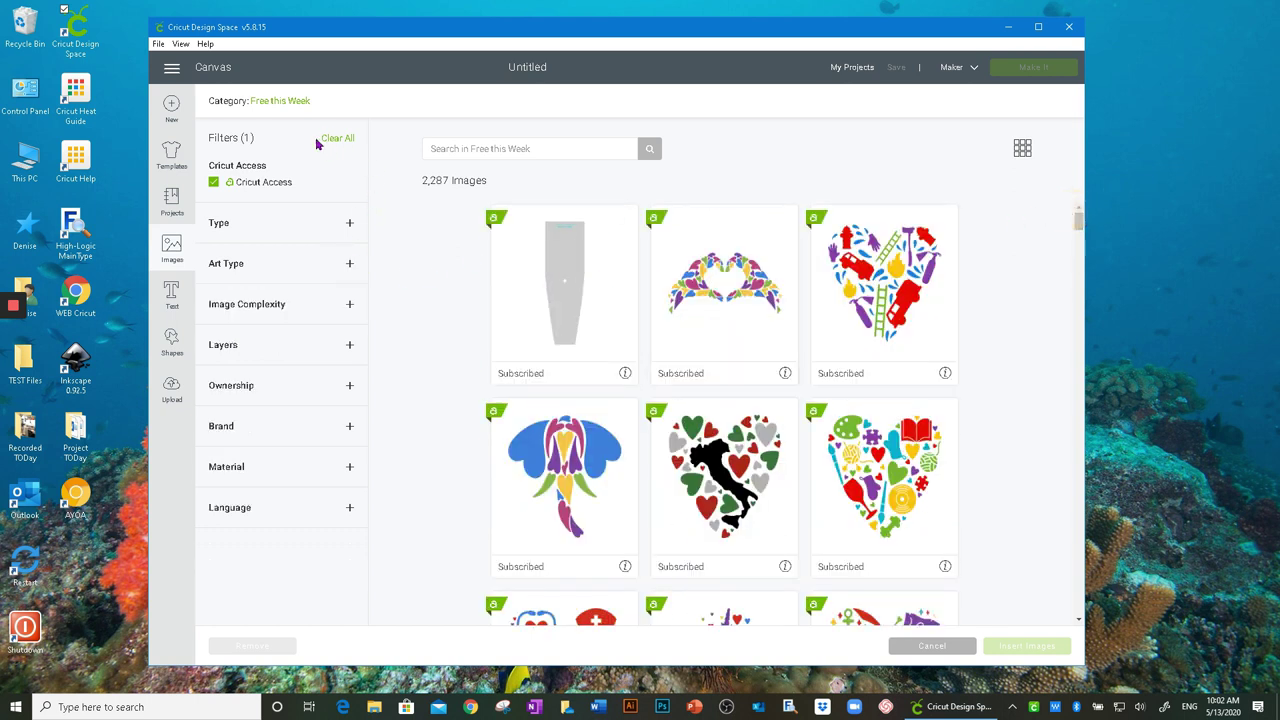
pyautogui.click(265, 101)
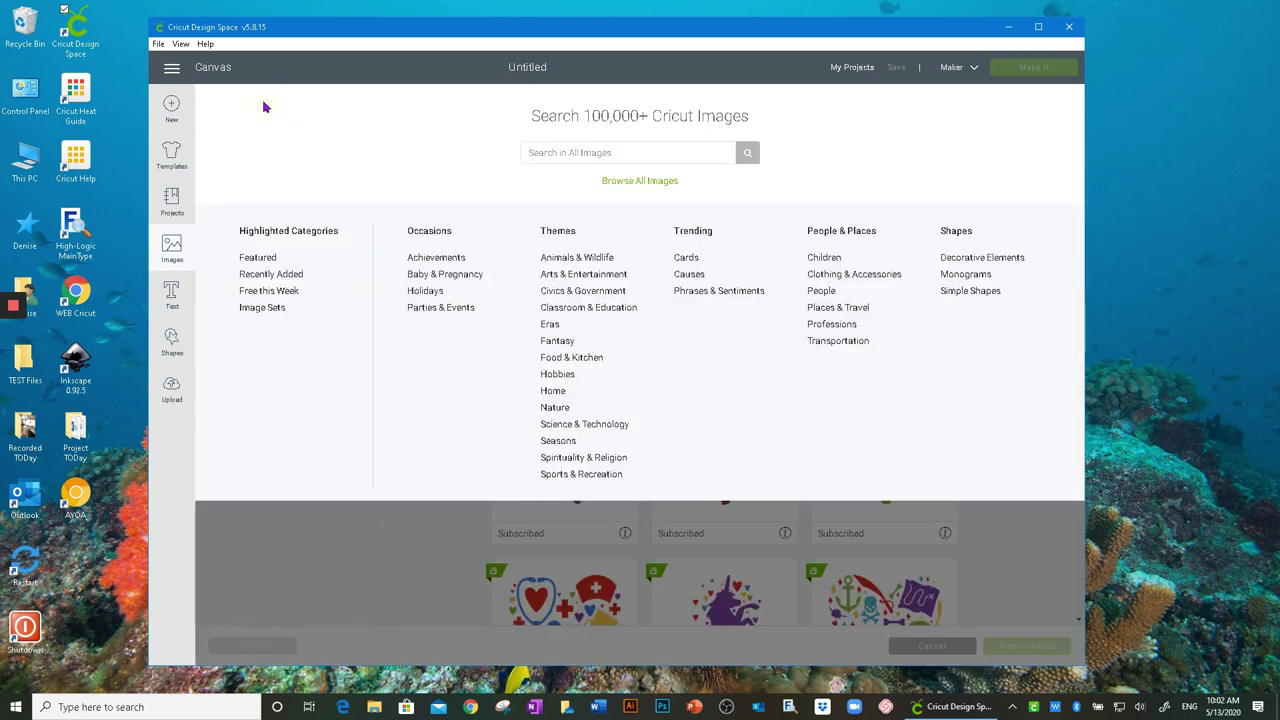
# Open the Image Sets category and scroll through it.
pyautogui.click(258, 310)
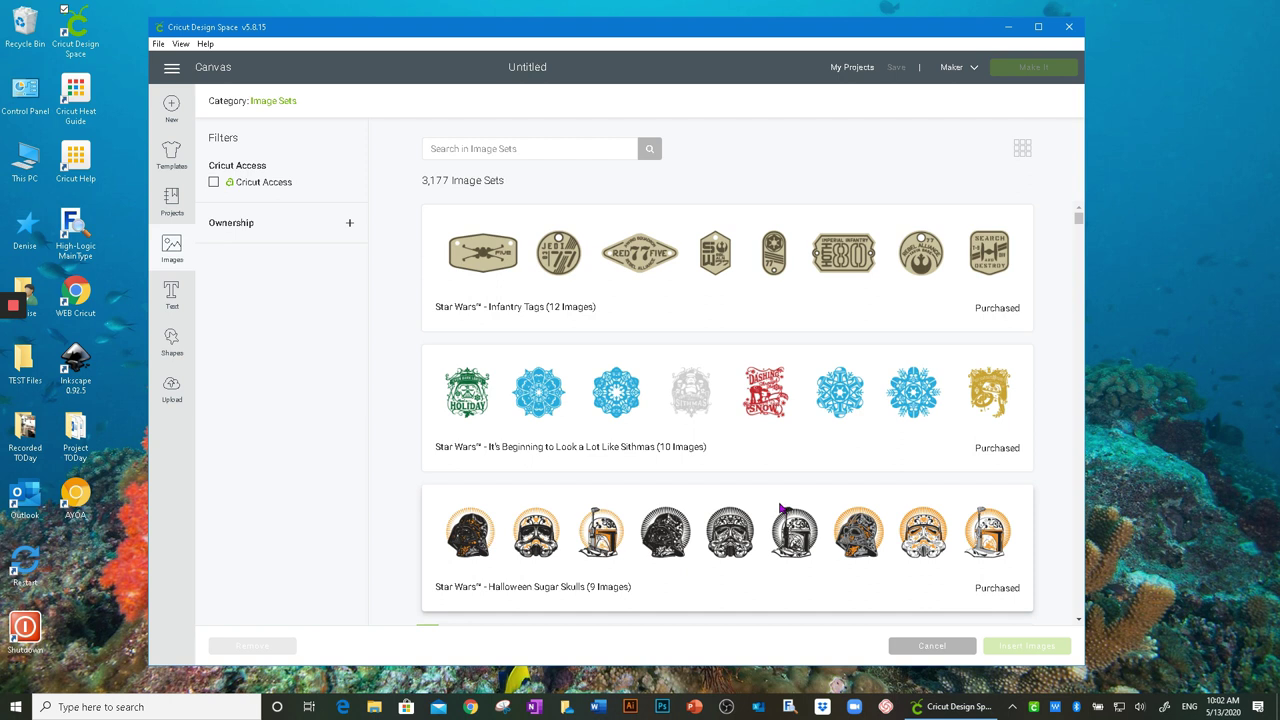
pyautogui.scroll(-3, 782, 508)
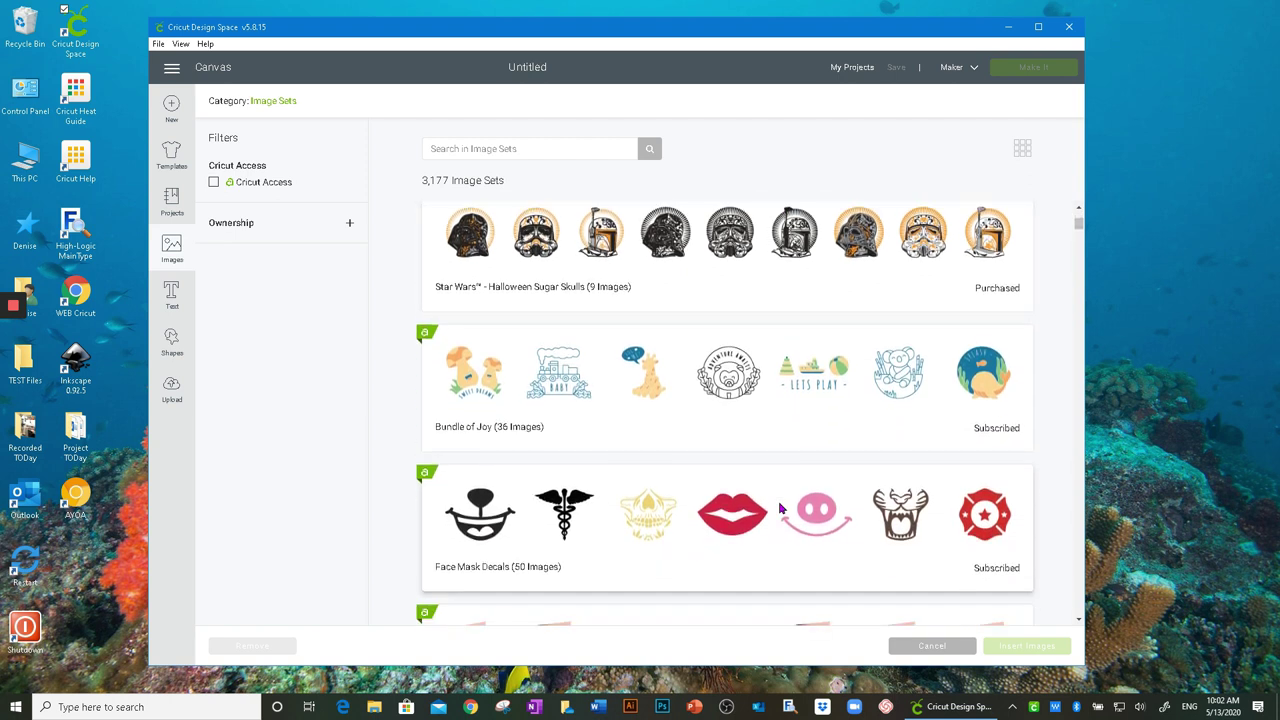
pyautogui.scroll(3, 782, 508)
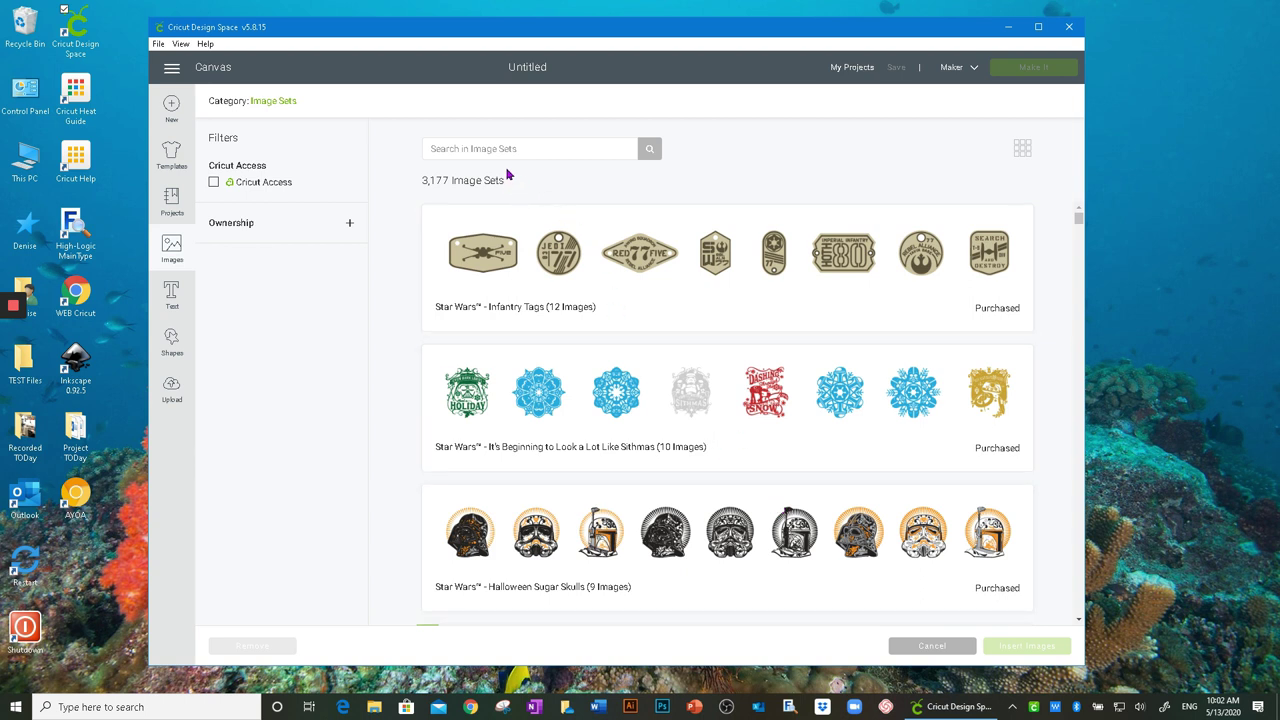
# Filter image sets by Ownership, trying Purchased before settling on Free (47 sets).
pyautogui.click(345, 228)
pyautogui.click(213, 240)
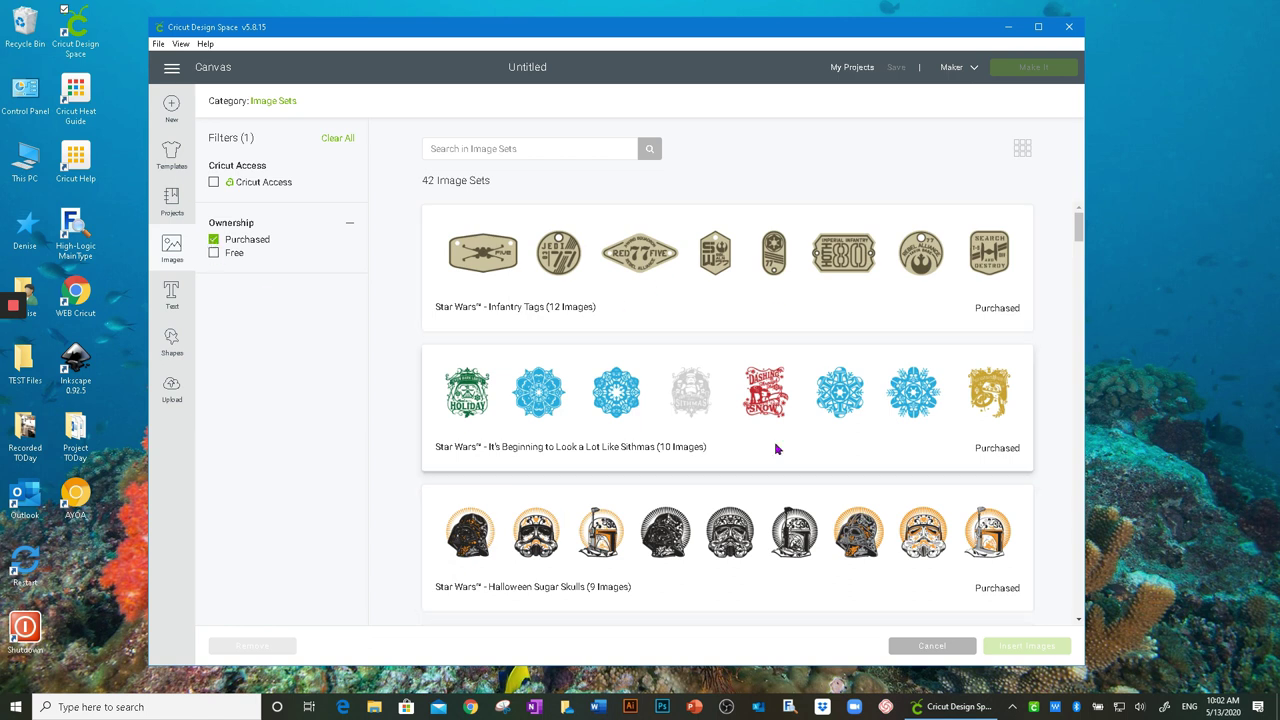
pyautogui.click(213, 240)
pyautogui.click(213, 253)
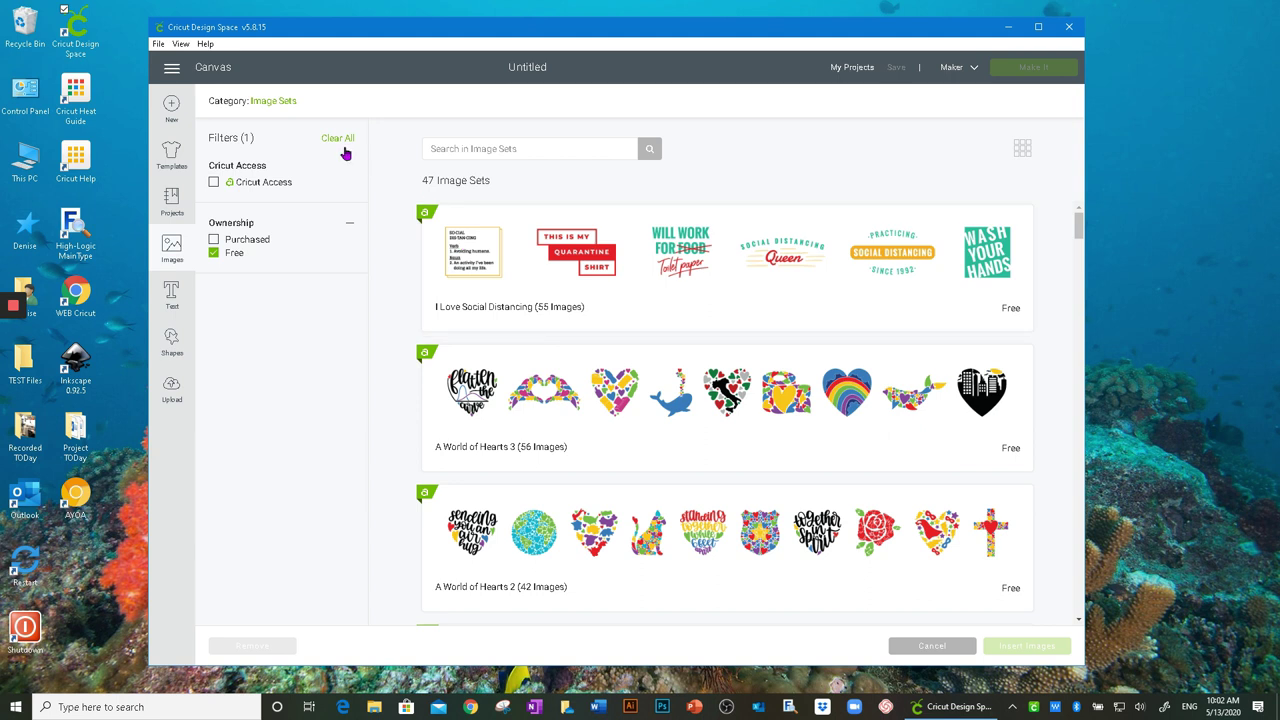
pyautogui.click(275, 104)
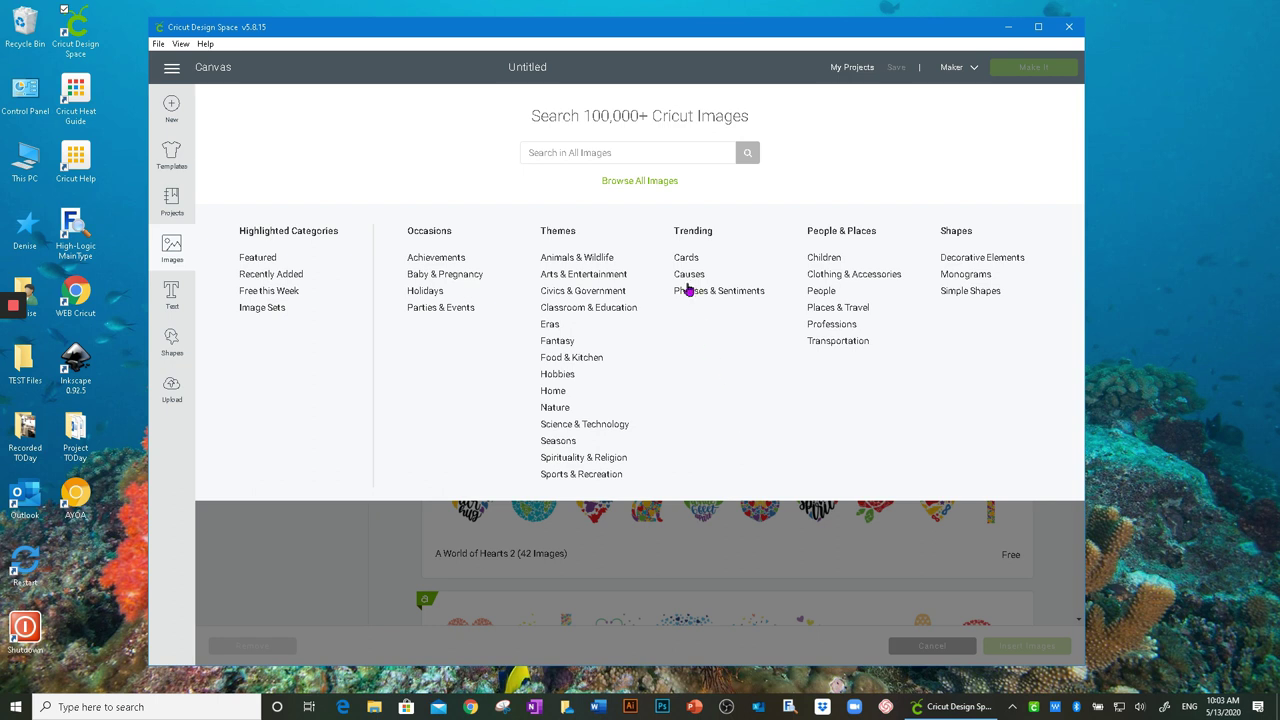
# Open Animals & Wildlife under Themes to show its 1,221 images.
pyautogui.click(565, 261)
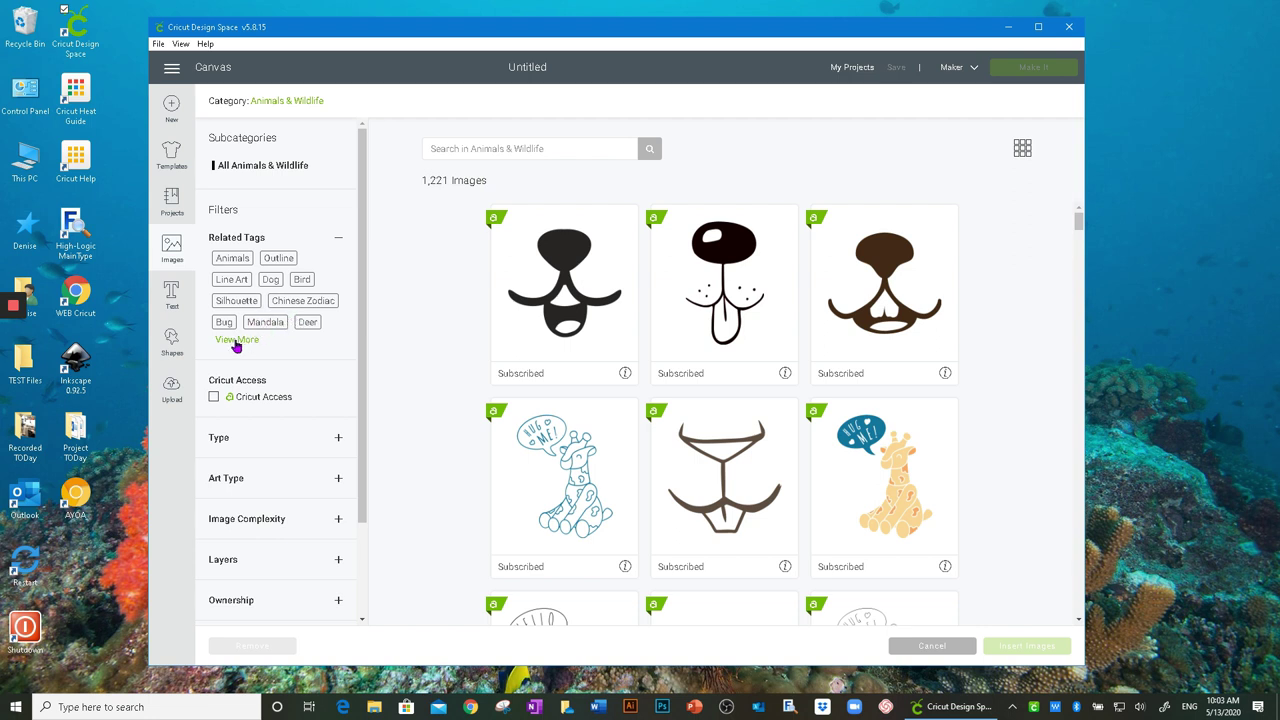
# Apply the Mandala related tag from View More, narrowing animals to 50 images.
pyautogui.click(236, 342)
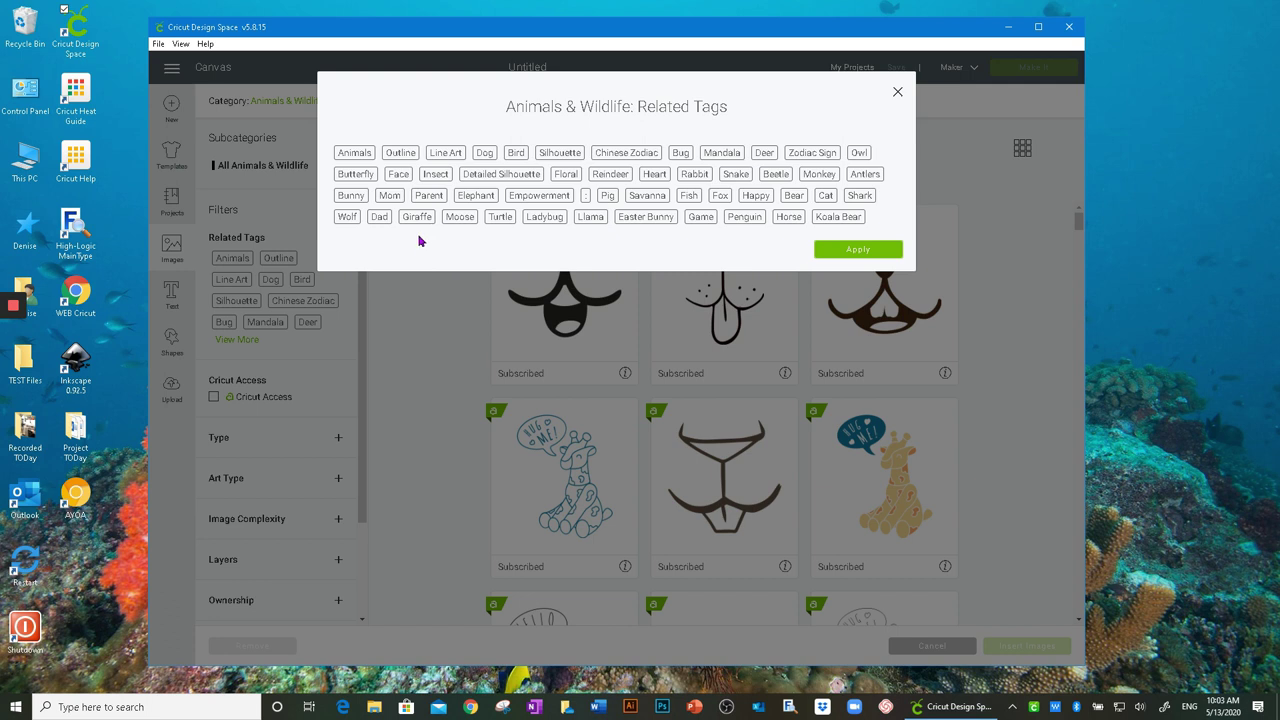
pyautogui.click(721, 153)
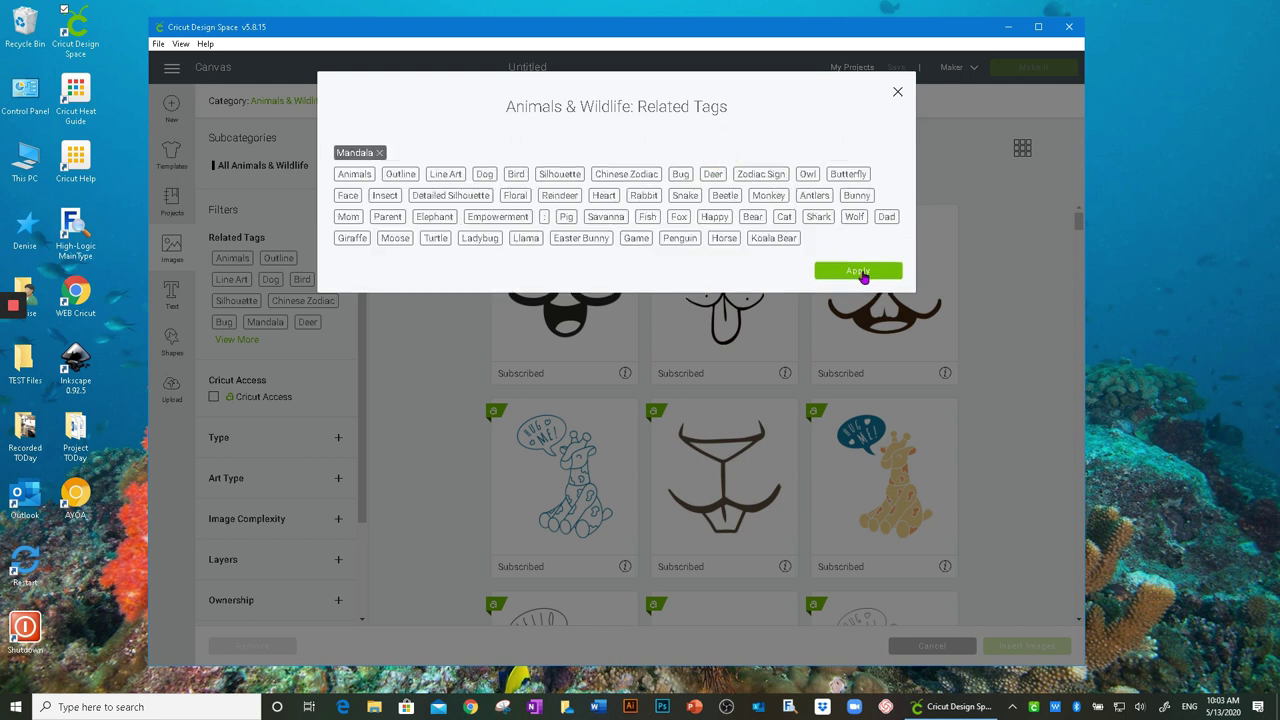
pyautogui.click(862, 272)
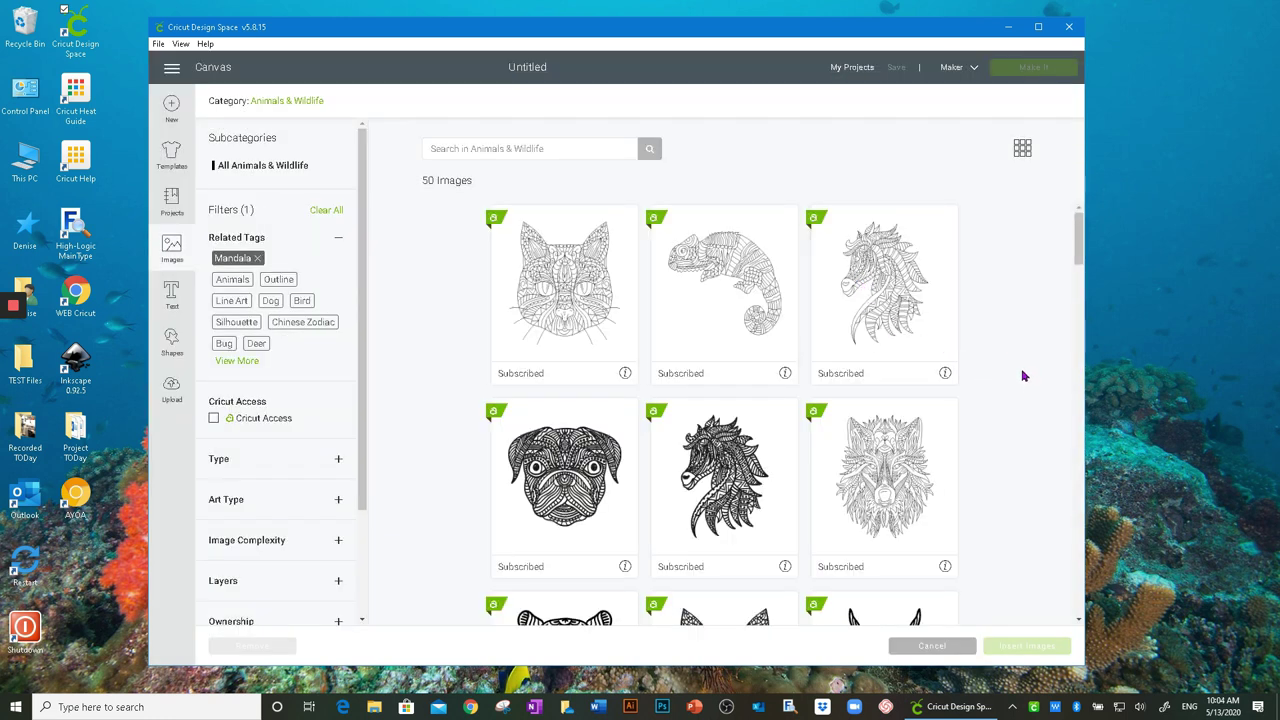
pyautogui.scroll(-2, 1030, 388)
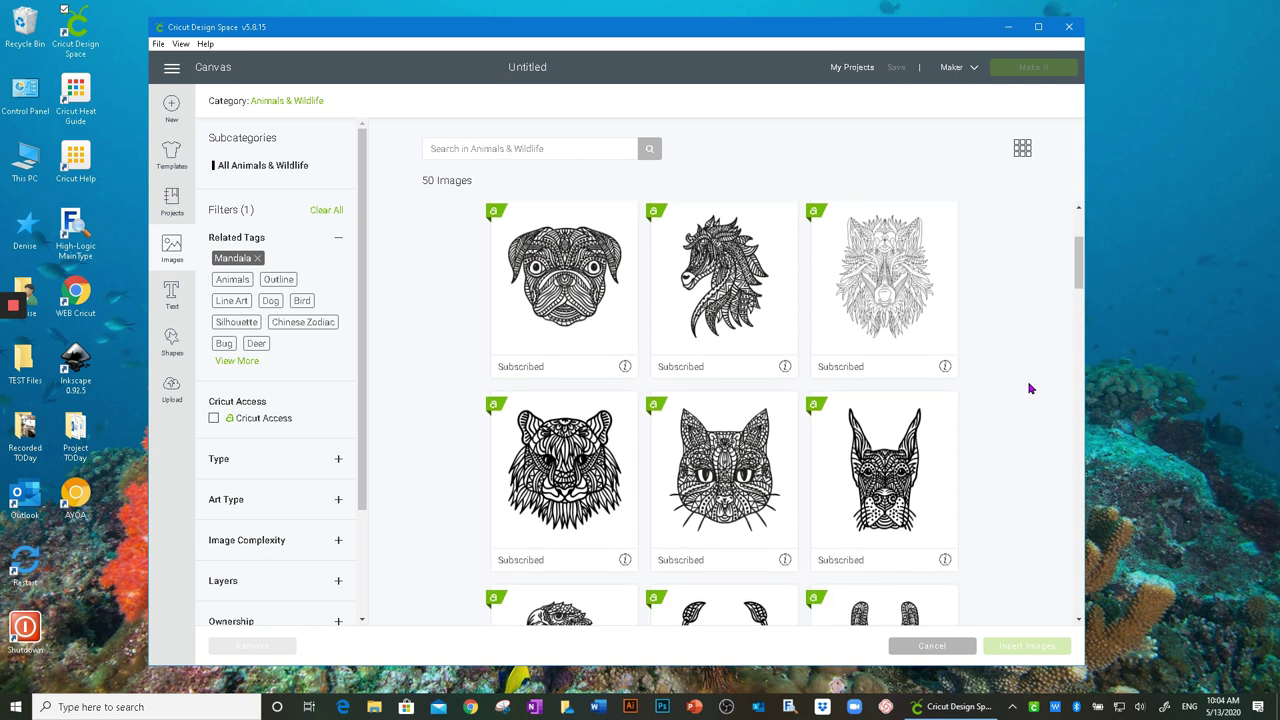
pyautogui.scroll(1, 1030, 388)
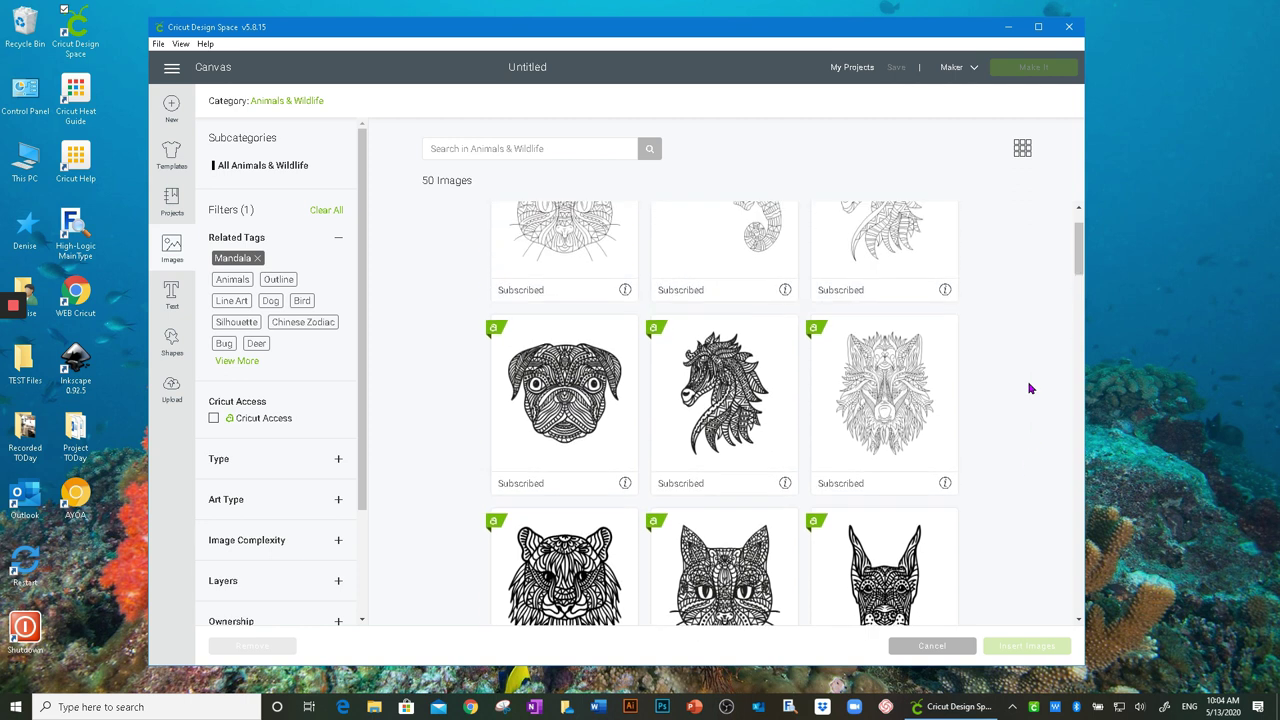
# Tick Draw Only under Art Type and scroll through the 25 remaining mandala images.
pyautogui.click(339, 501)
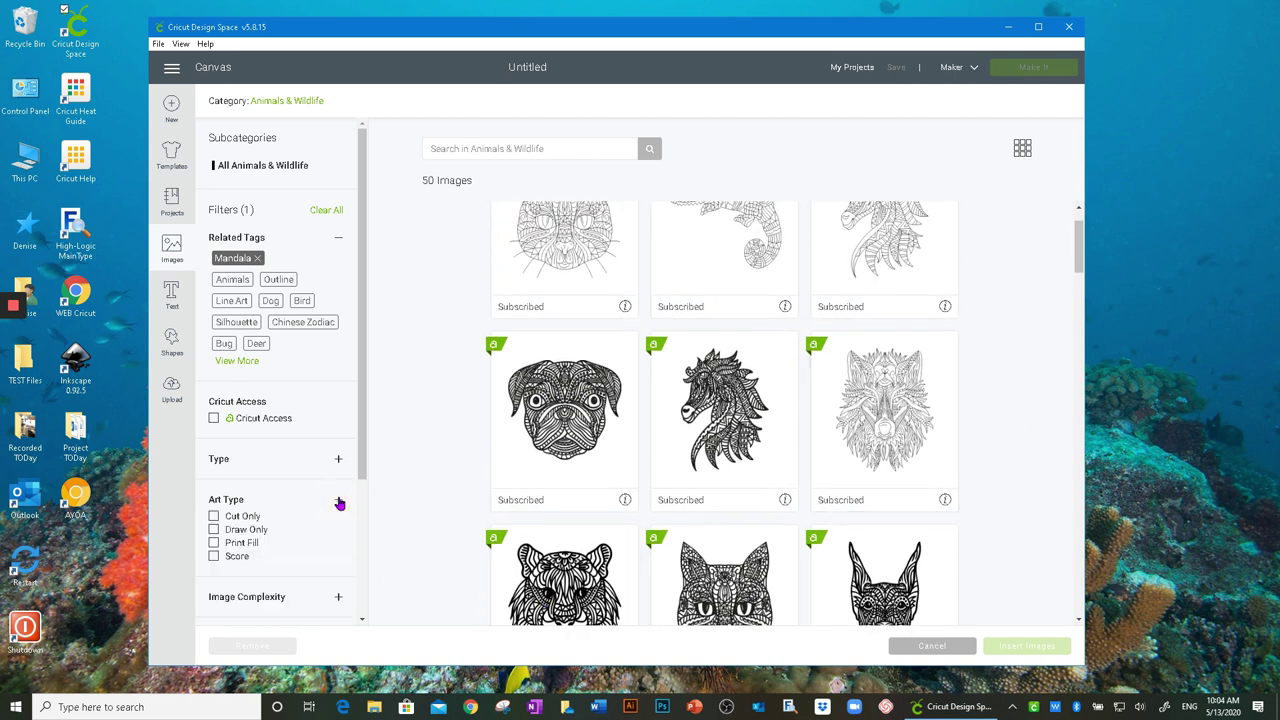
pyautogui.click(213, 530)
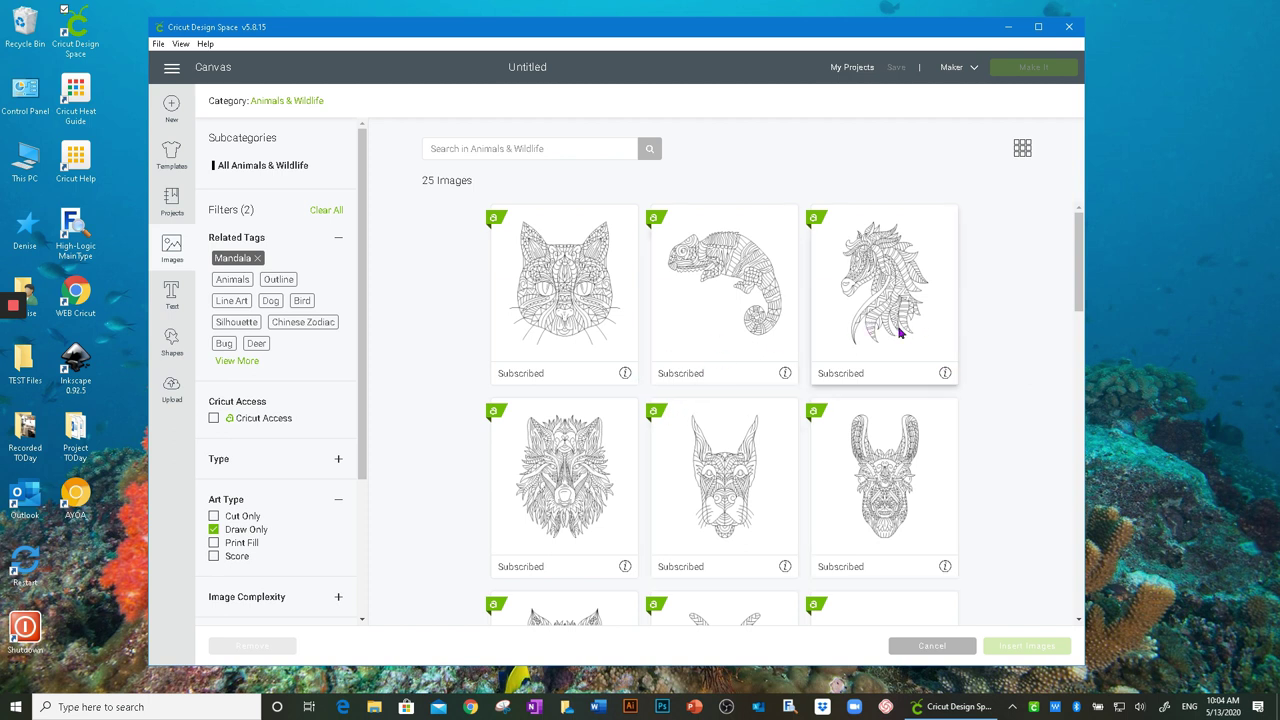
pyautogui.scroll(-3, 834, 527)
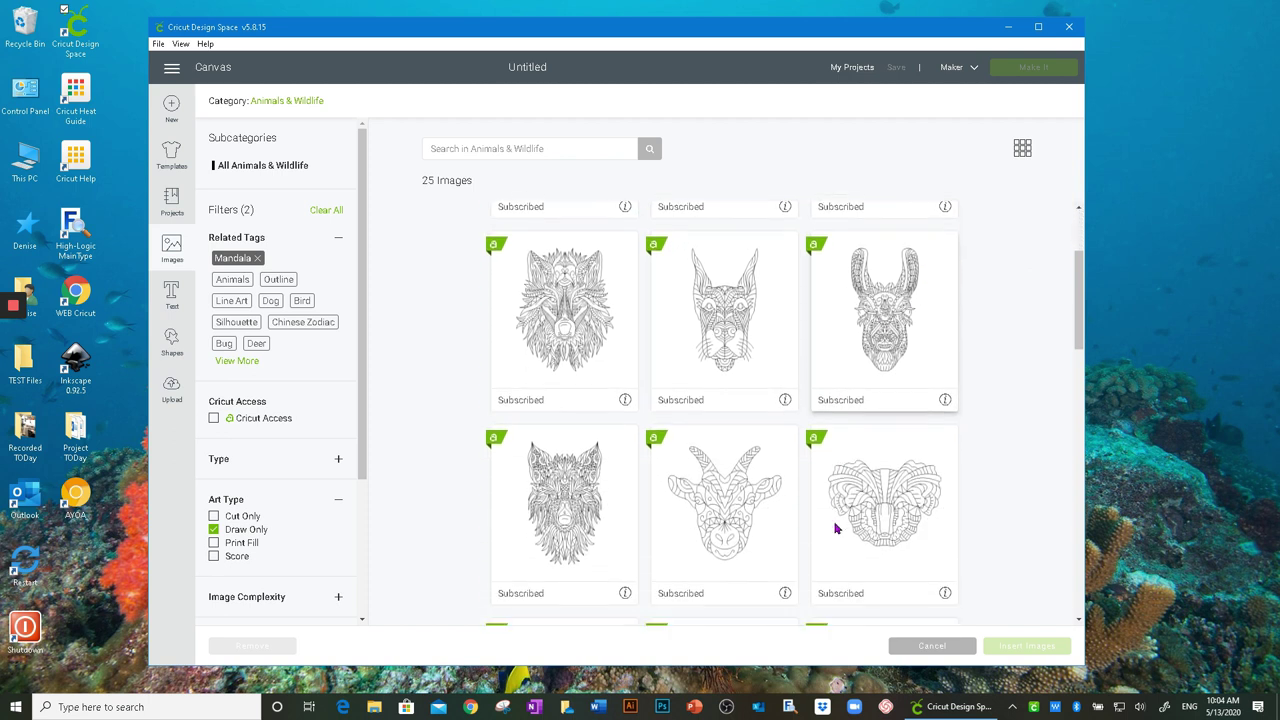
pyautogui.scroll(-3, 832, 521)
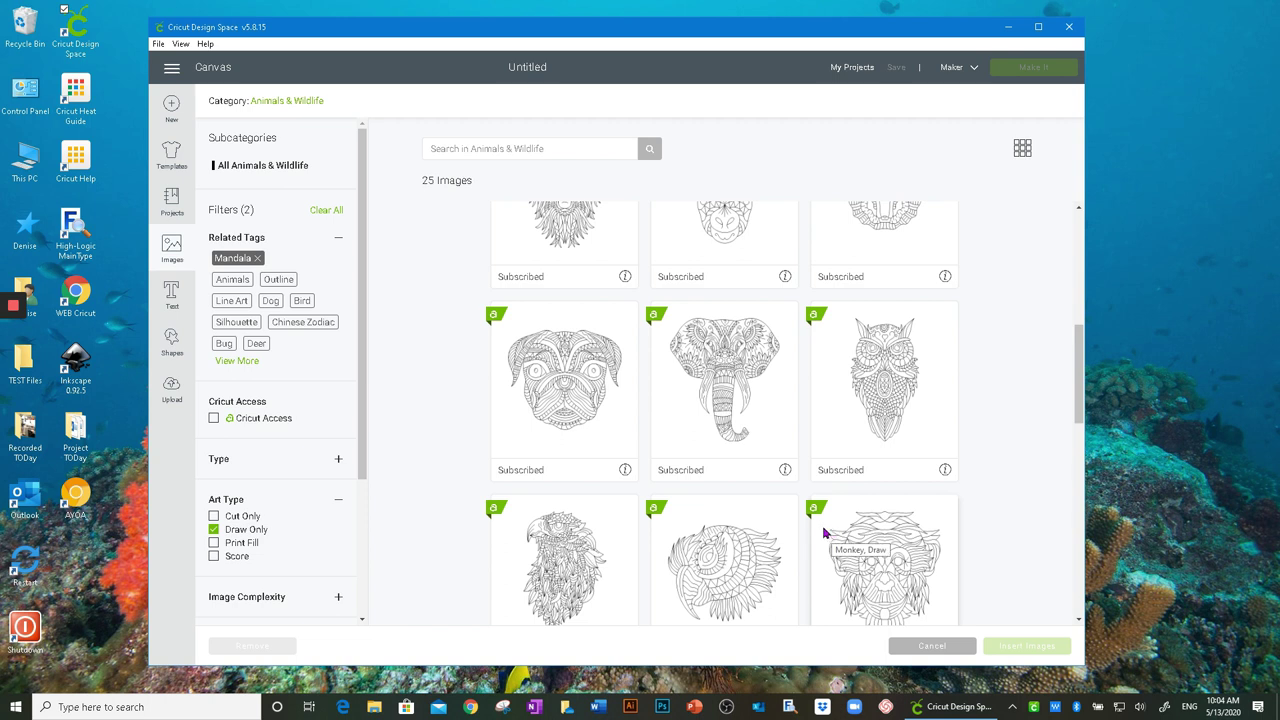
pyautogui.scroll(-3, 746, 517)
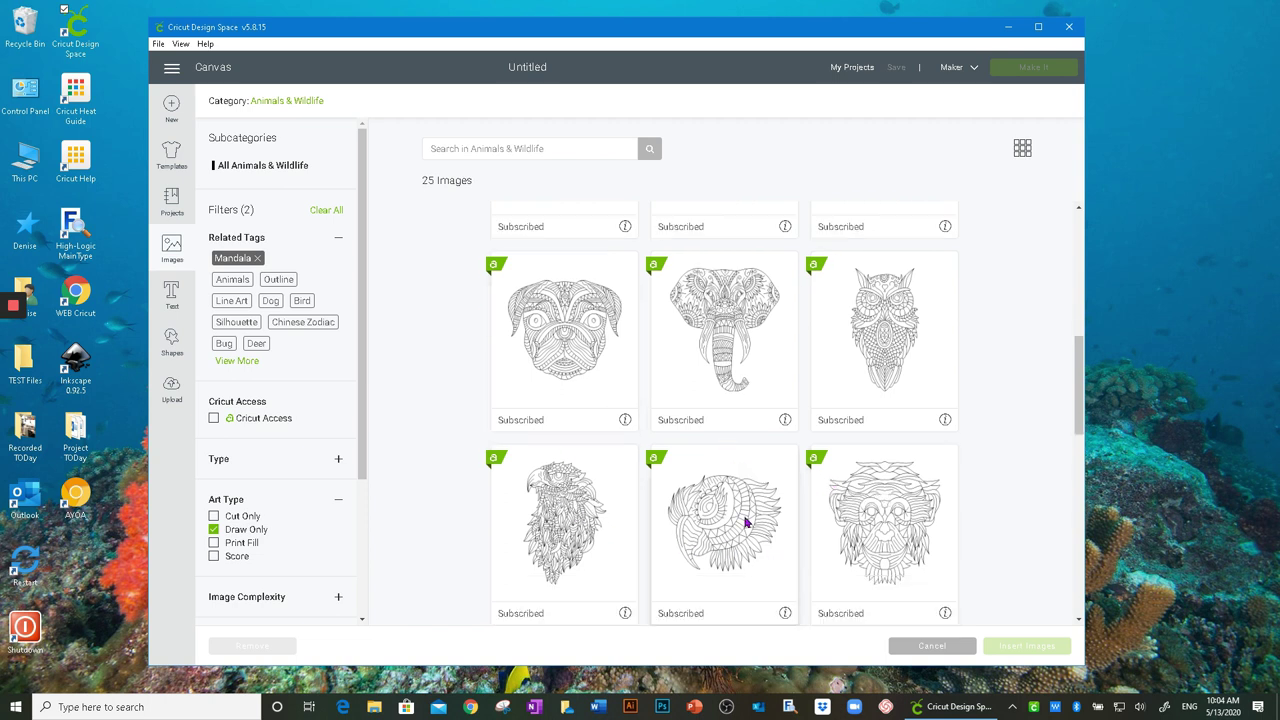
pyautogui.scroll(-5, 745, 521)
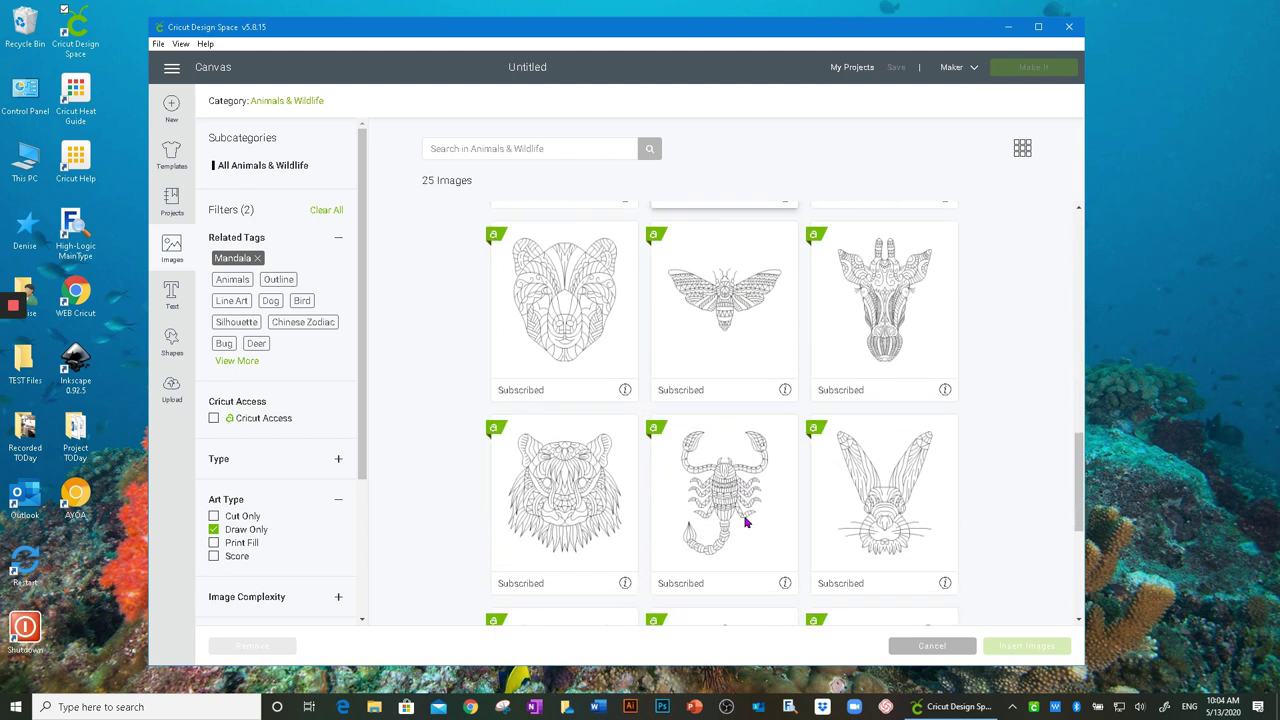
pyautogui.scroll(-3, 974, 524)
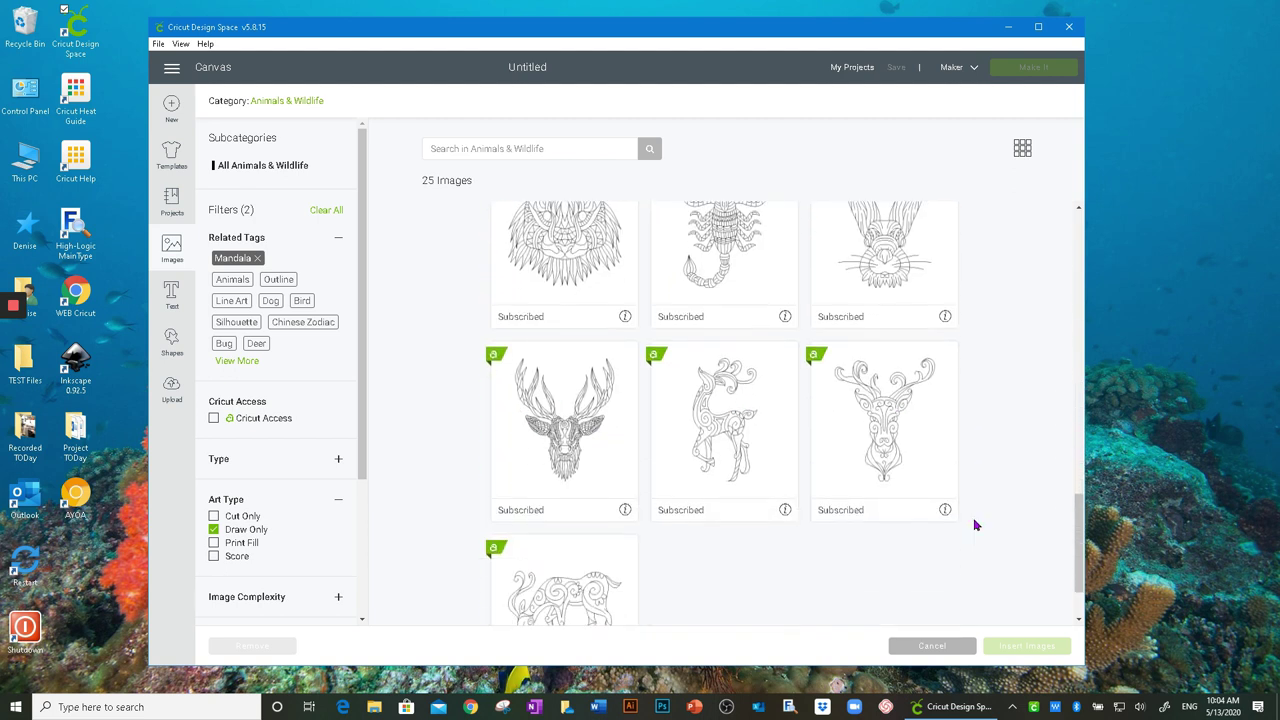
pyautogui.scroll(10, 976, 525)
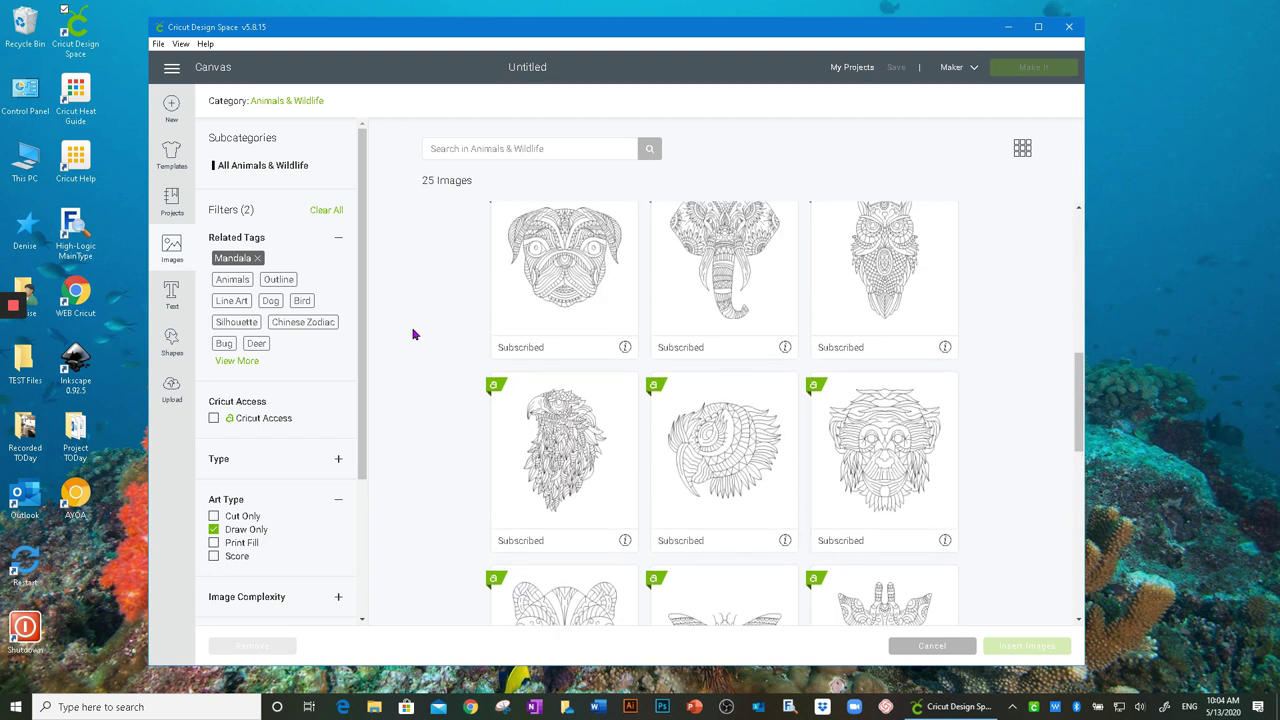
# Untick Draw Only to restore 50 Mandala results and reopen the category overview.
pyautogui.click(213, 529)
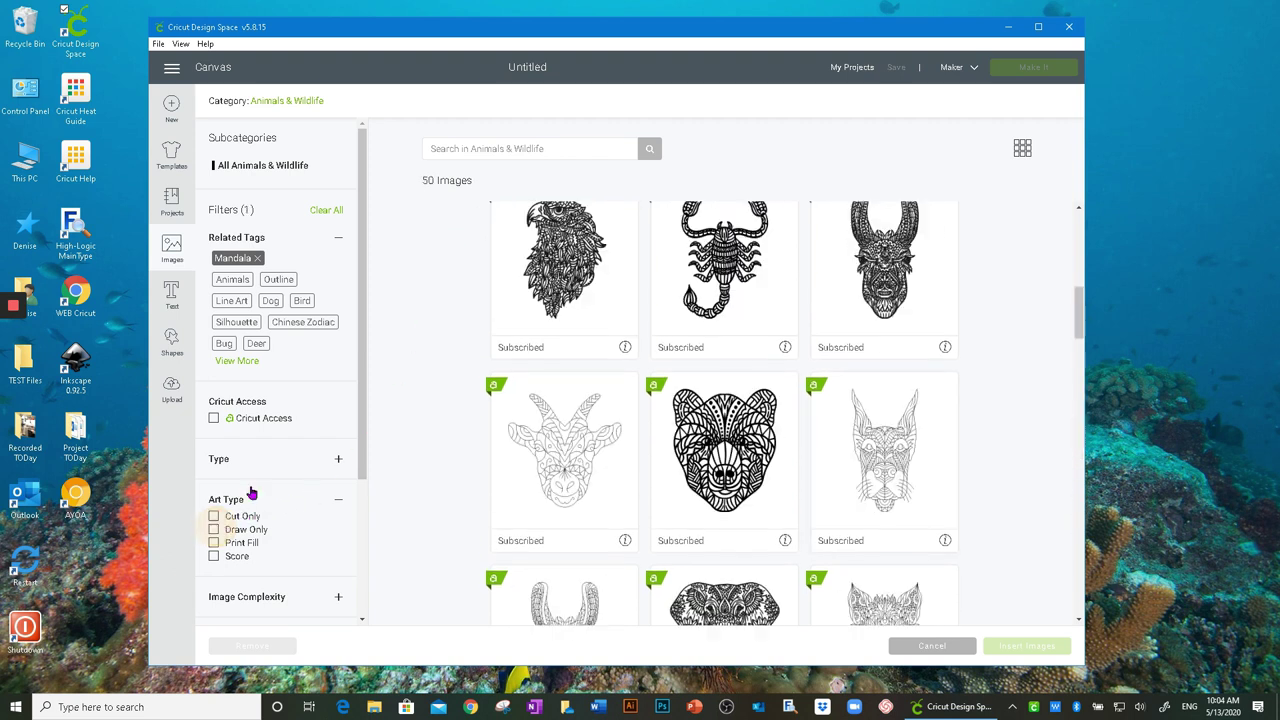
pyautogui.click(272, 104)
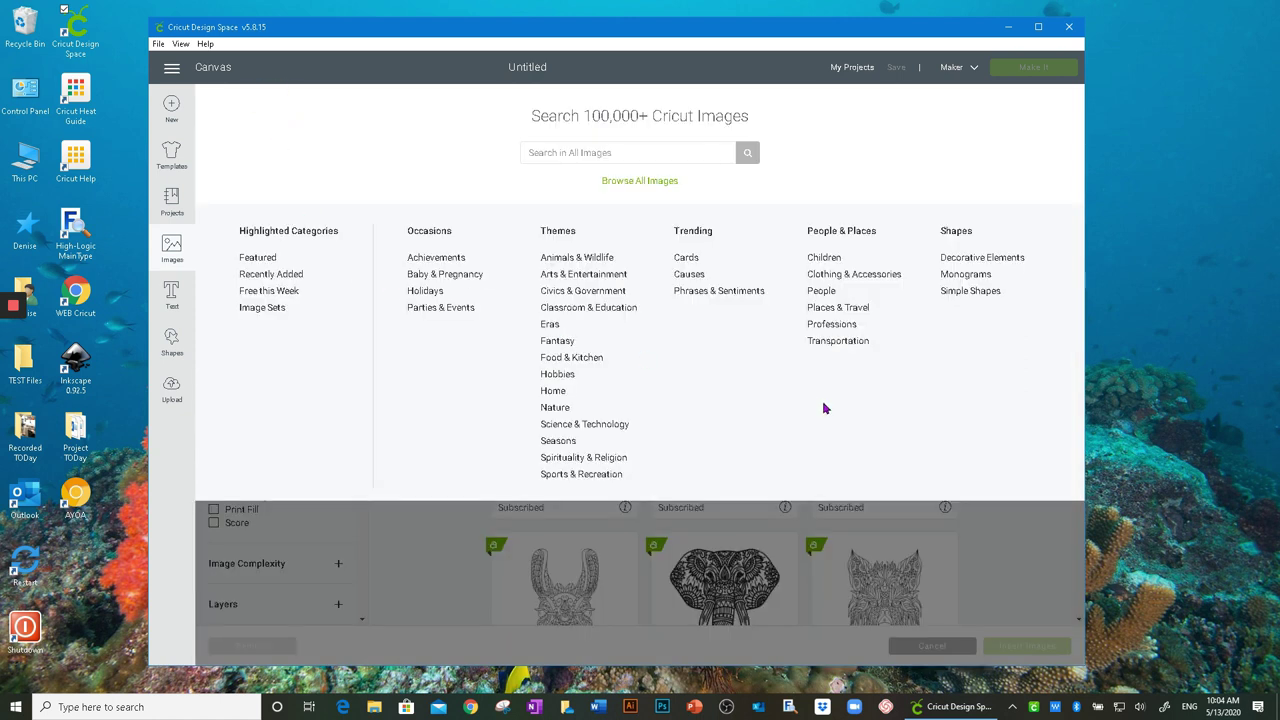